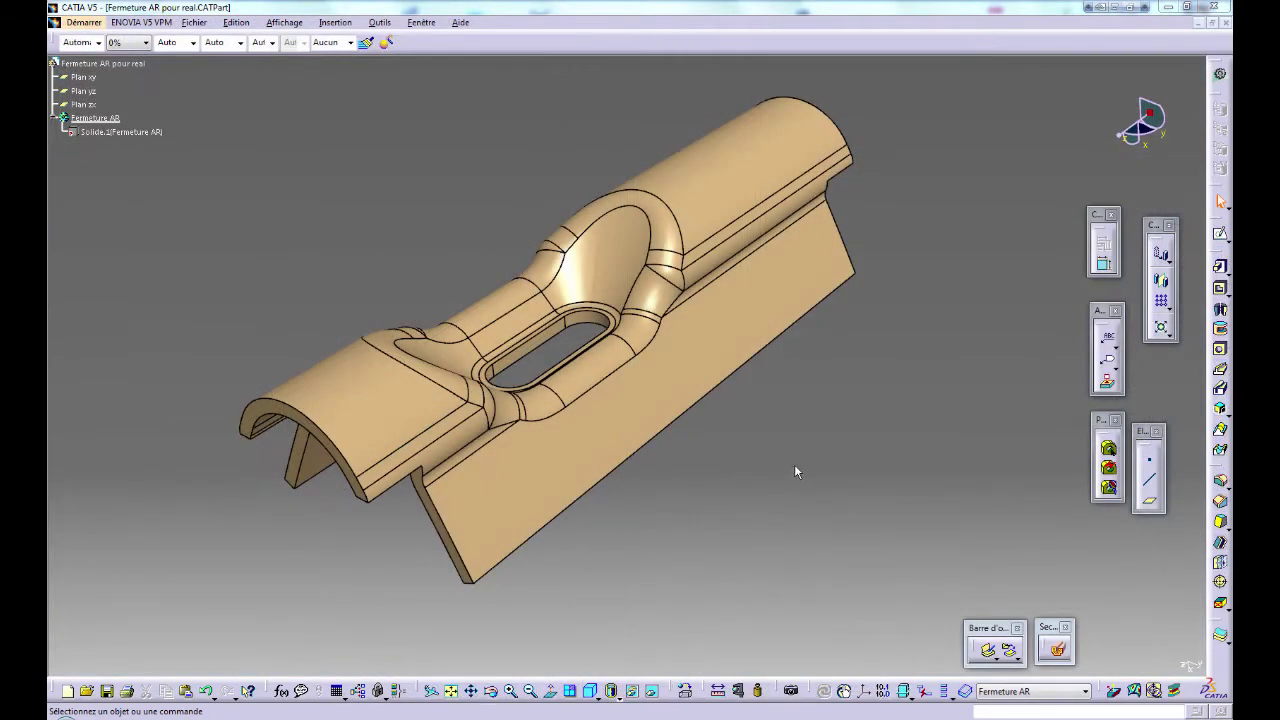
# Enlarge and reposition the specification tree of the Fermeture AR part, and zoom and pan the part geometry separately.
pyautogui.moveTo(786, 471); pyautogui.dragTo(617, 489, button='middle')
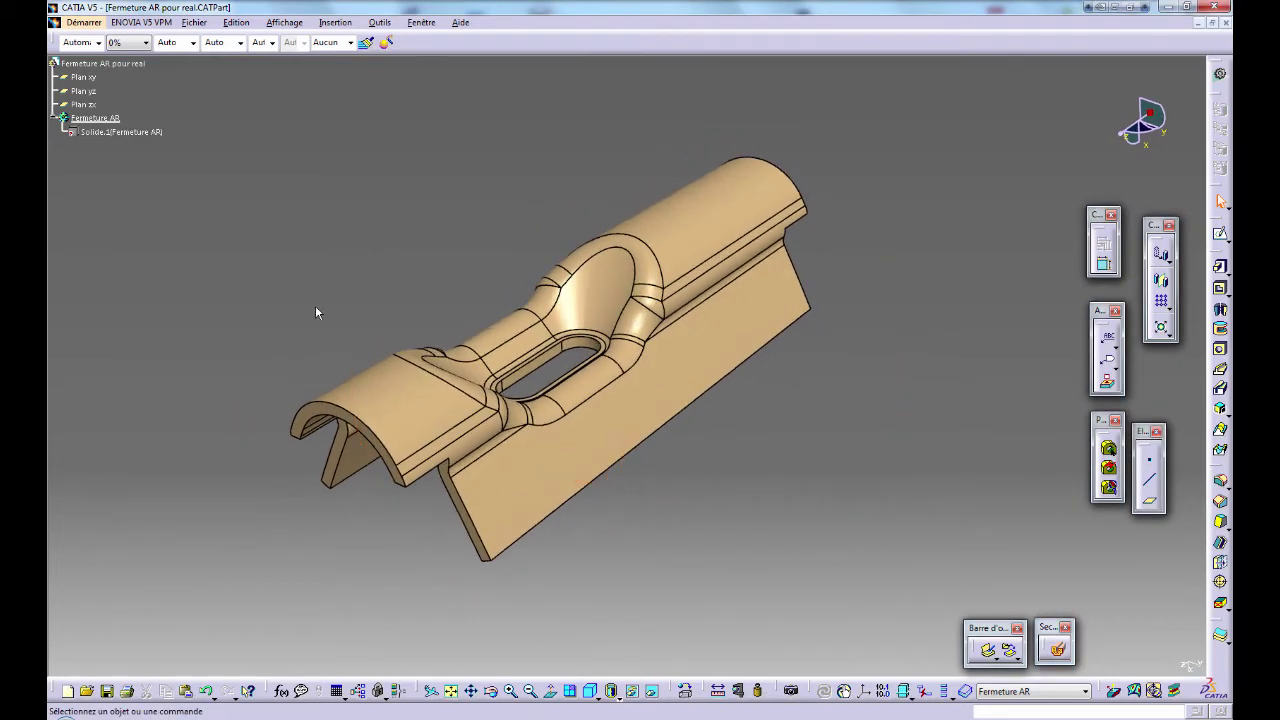
pyautogui.click(54, 103)
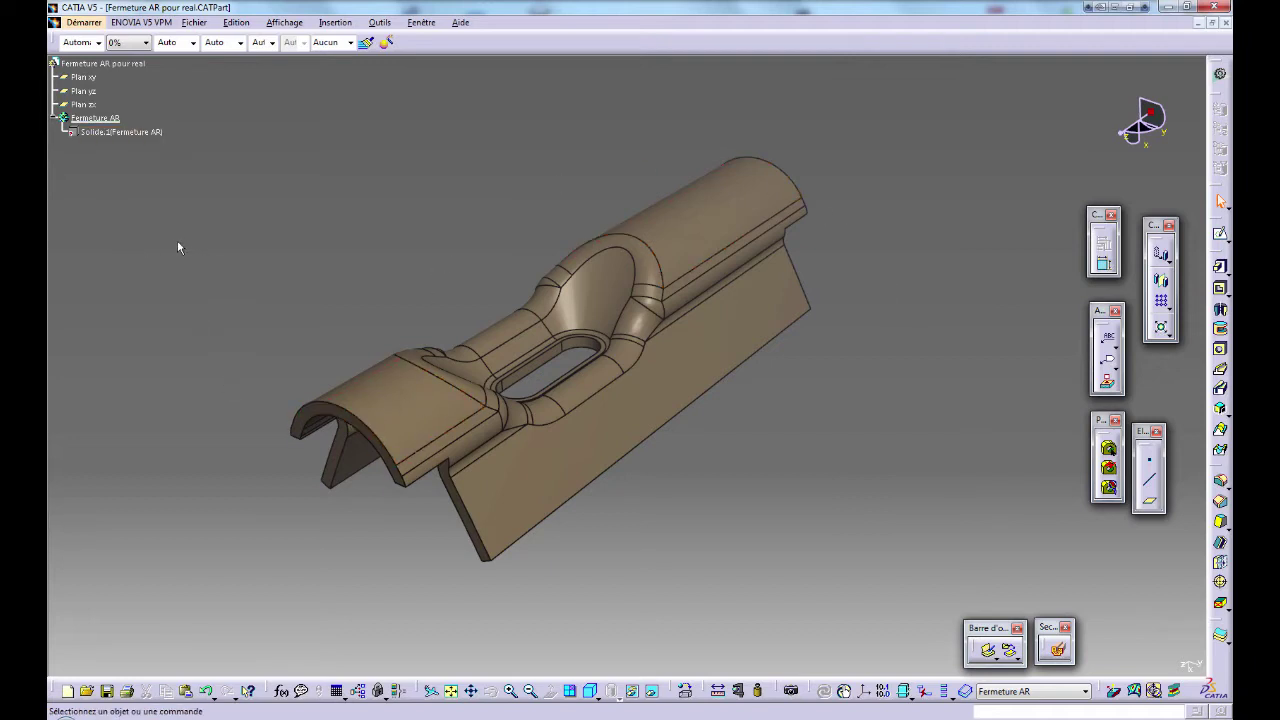
pyautogui.hotkey('shift', 'F3')
pyautogui.moveTo(163, 243); pyautogui.dragTo(420, 325, button='middle')
pyautogui.moveTo(327, 348); pyautogui.dragTo(188, 204, button='middle')
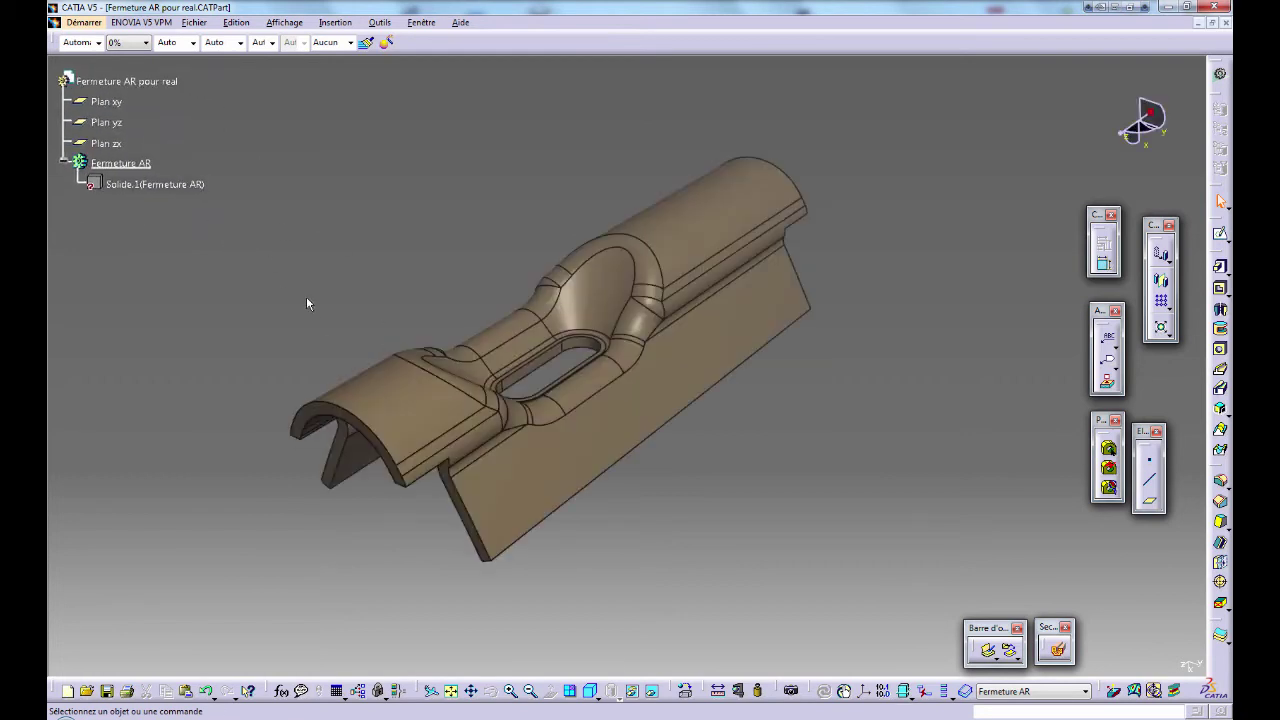
pyautogui.click(55, 142)
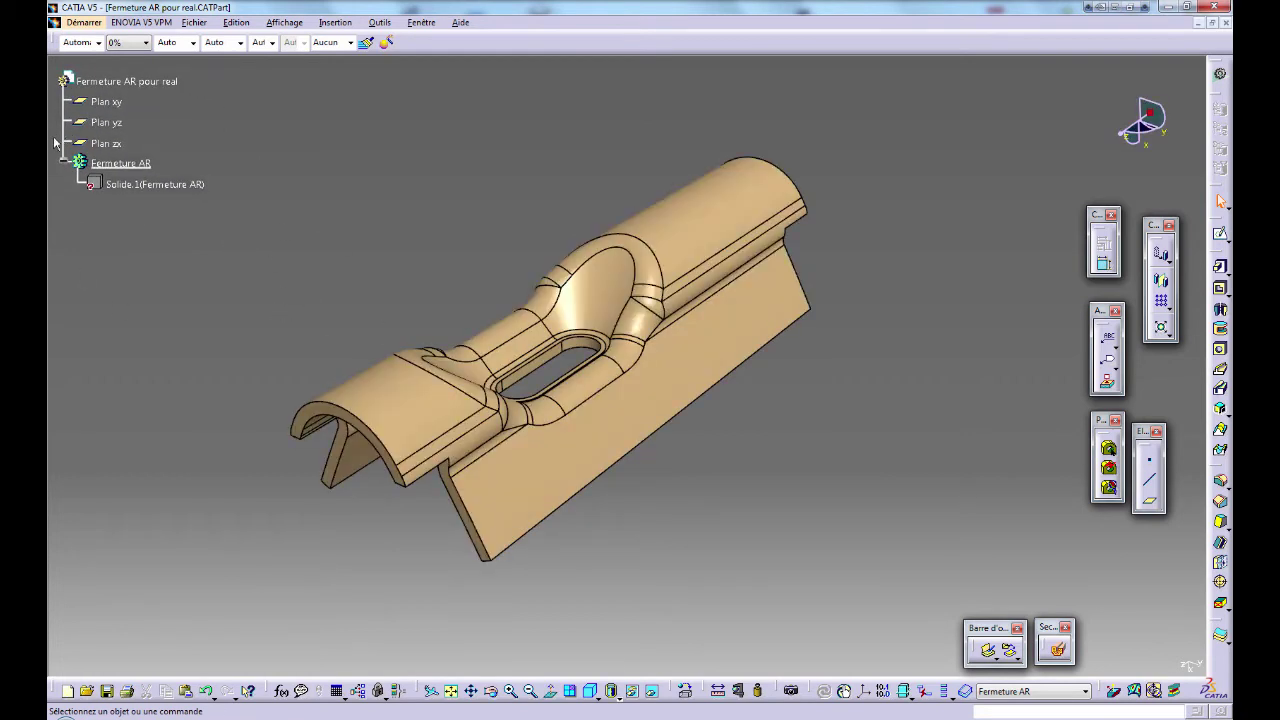
pyautogui.moveTo(327, 263); pyautogui.dragTo(406, 243, button='middle')
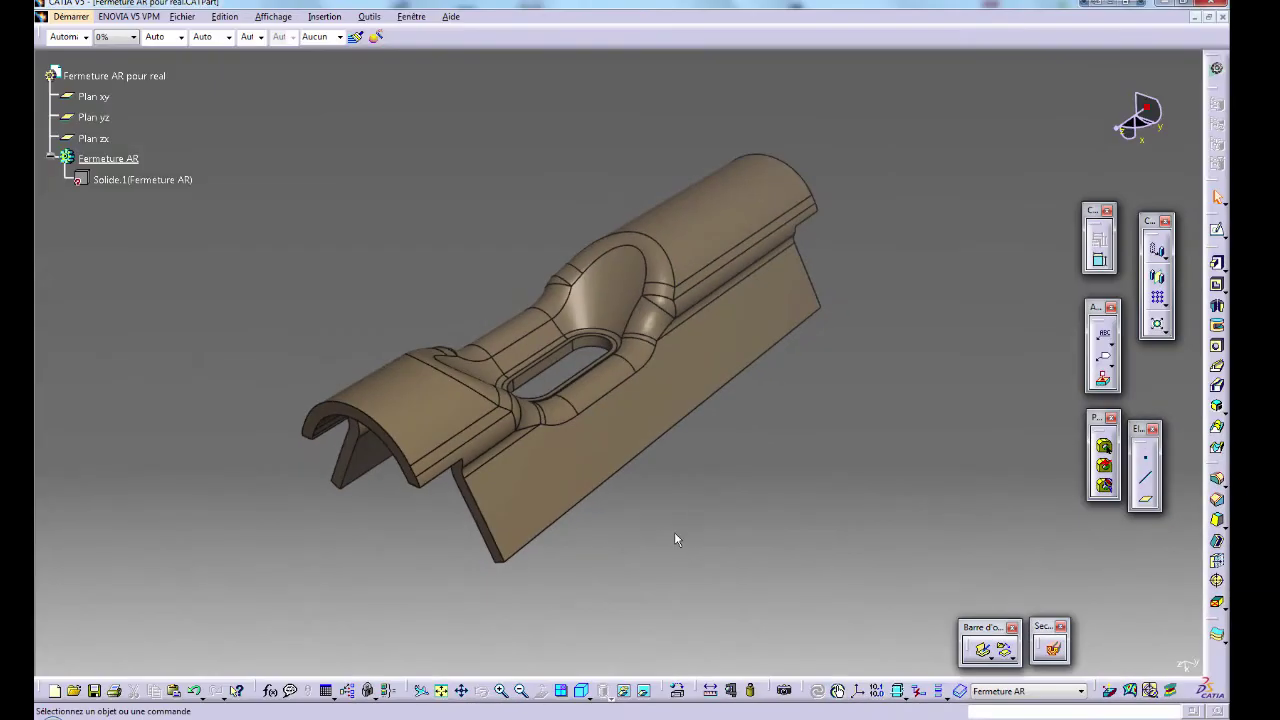
pyautogui.moveTo(712, 457)
pyautogui.keyDown('ctrl'); pyautogui.mouseDown(button='middle')
pyautogui.moveTo(723, 414)
pyautogui.moveTo(728, 442)
pyautogui.mouseUp(button='middle'); pyautogui.keyUp('ctrl')
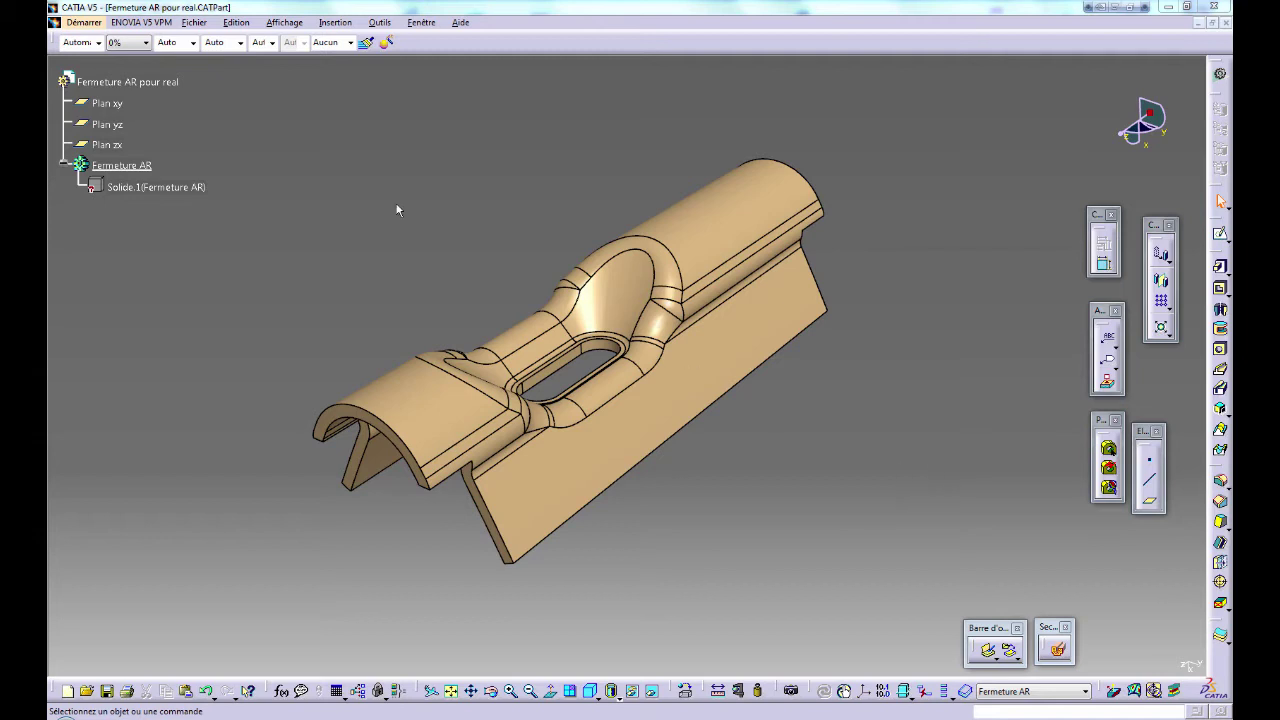
# Switch to the Lettres origines.CATDrawing window and pan and zoom its sheet and specification tree.
pyautogui.click(421, 22)
pyautogui.click(443, 116)
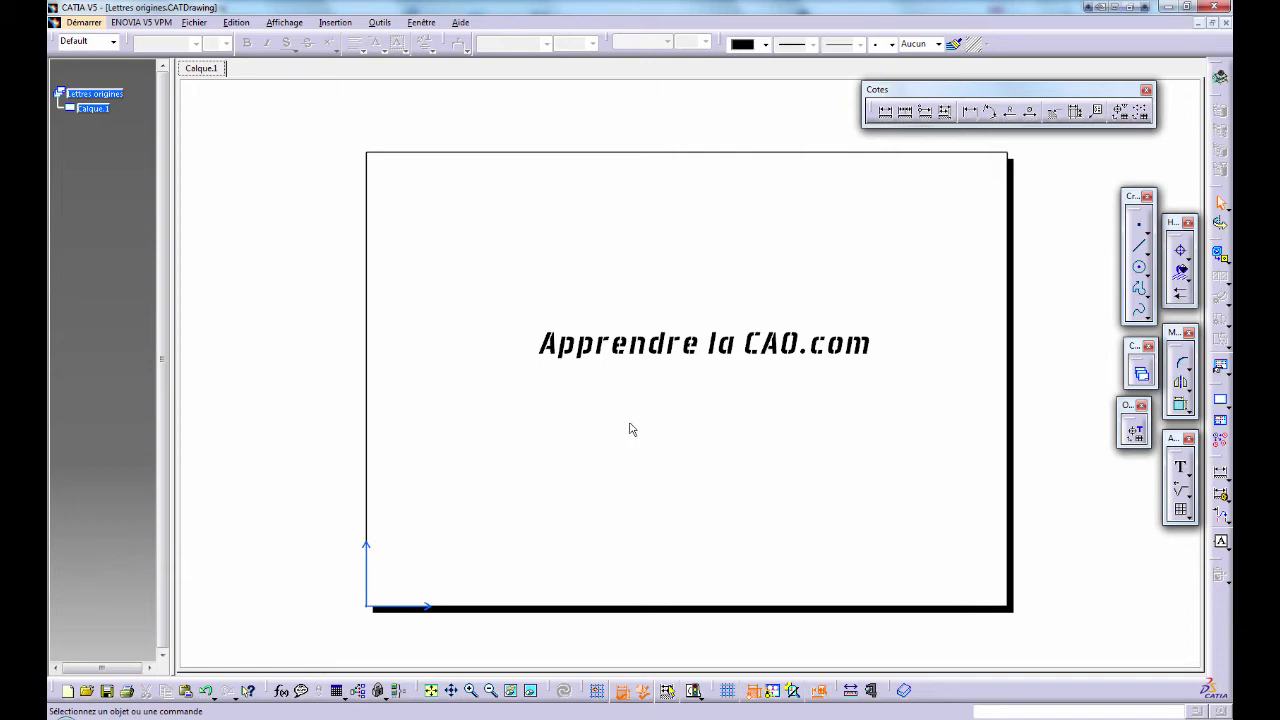
pyautogui.moveTo(680, 423)
pyautogui.mouseDown(button='middle')
pyautogui.moveTo(500, 420)
pyautogui.moveTo(693, 414)
pyautogui.moveTo(691, 340)
pyautogui.moveTo(678, 426)
pyautogui.mouseUp(button='middle')
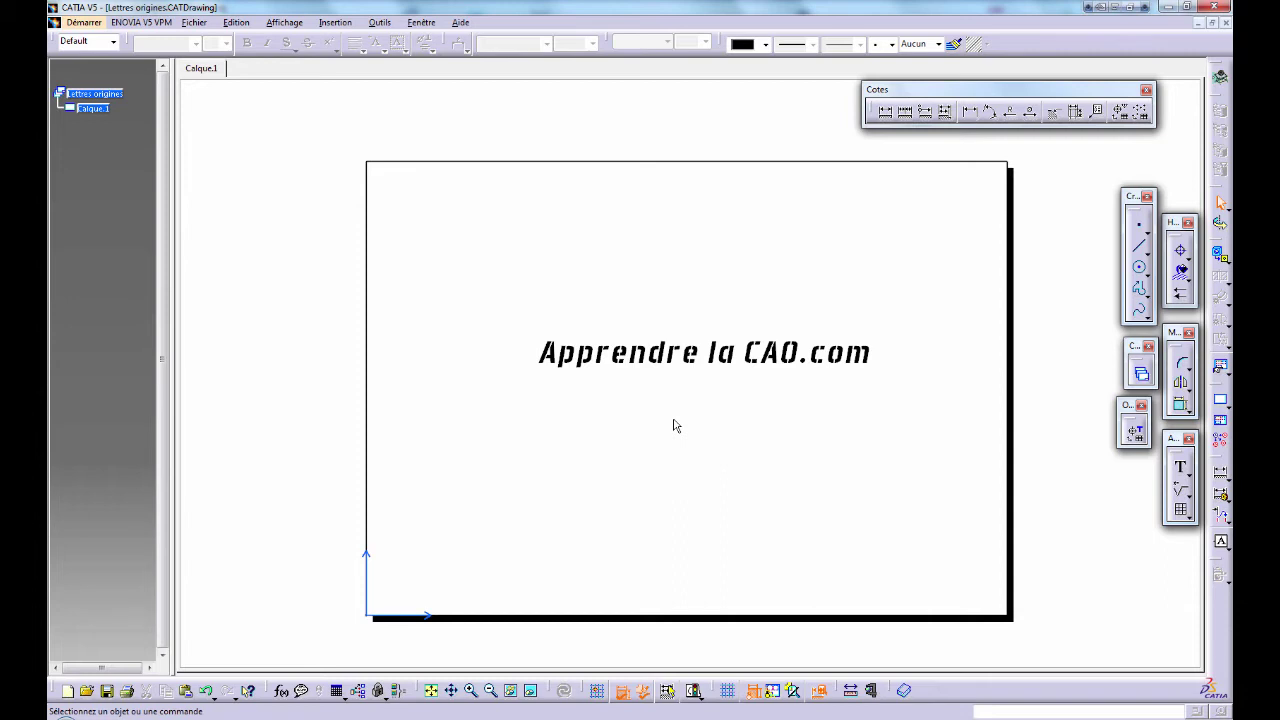
pyautogui.moveTo(674, 425)
pyautogui.mouseDown(button='middle')
pyautogui.moveTo(669, 363)
pyautogui.moveTo(669, 434)
pyautogui.moveTo(672, 311)
pyautogui.moveTo(623, 406)
pyautogui.moveTo(720, 403)
pyautogui.moveTo(645, 415)
pyautogui.mouseUp(button='middle')
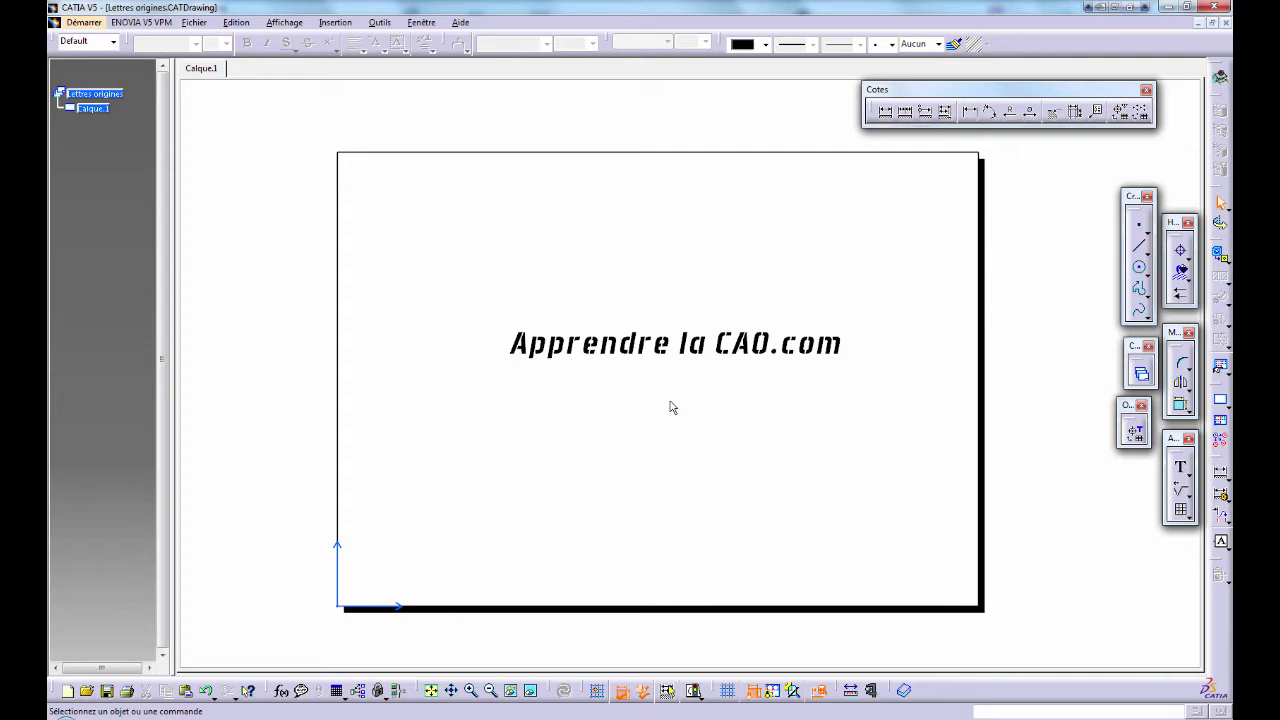
pyautogui.moveTo(671, 406); pyautogui.dragTo(671, 406, button='middle')
pyautogui.moveTo(671, 406); pyautogui.dragTo(669, 400, button='middle')
pyautogui.moveTo(670, 401)
pyautogui.mouseDown(button='middle')
pyautogui.moveTo(670, 310)
pyautogui.moveTo(689, 434)
pyautogui.moveTo(692, 384)
pyautogui.mouseUp(button='middle')
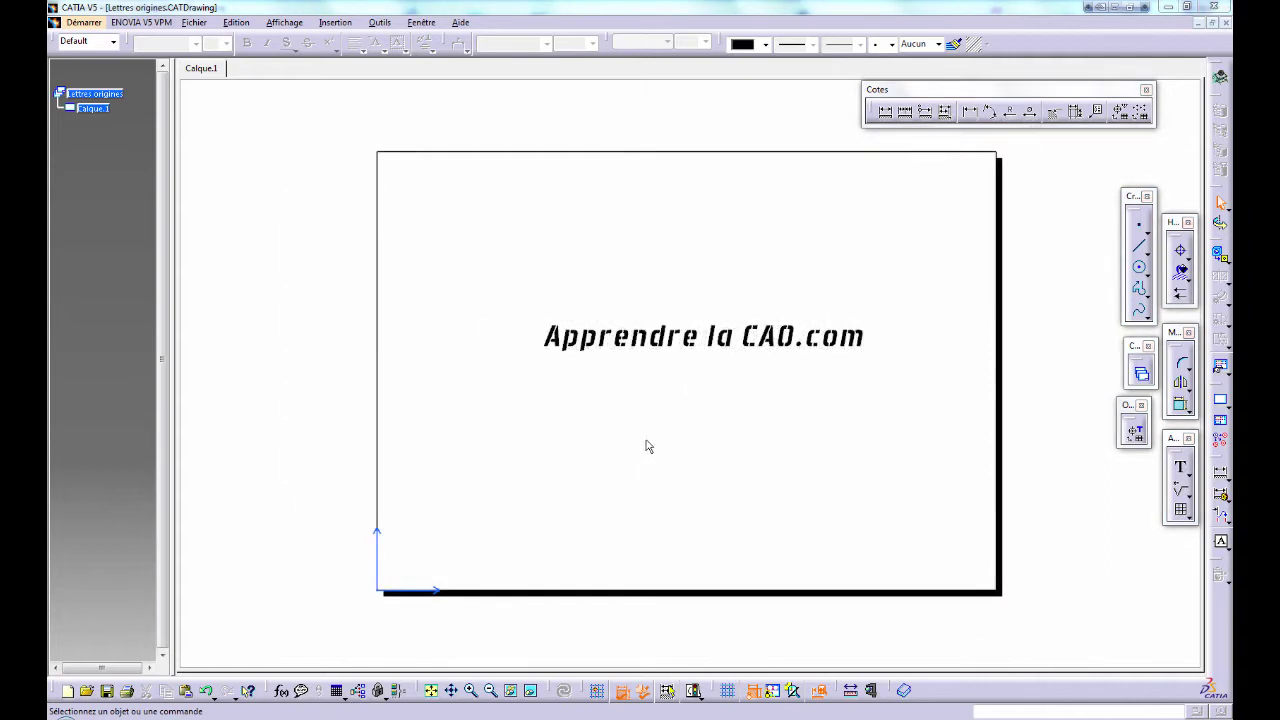
pyautogui.moveTo(646, 446)
pyautogui.mouseDown(button='middle')
pyautogui.moveTo(575, 466)
pyautogui.moveTo(614, 460)
pyautogui.moveTo(626, 474)
pyautogui.mouseUp(button='middle')
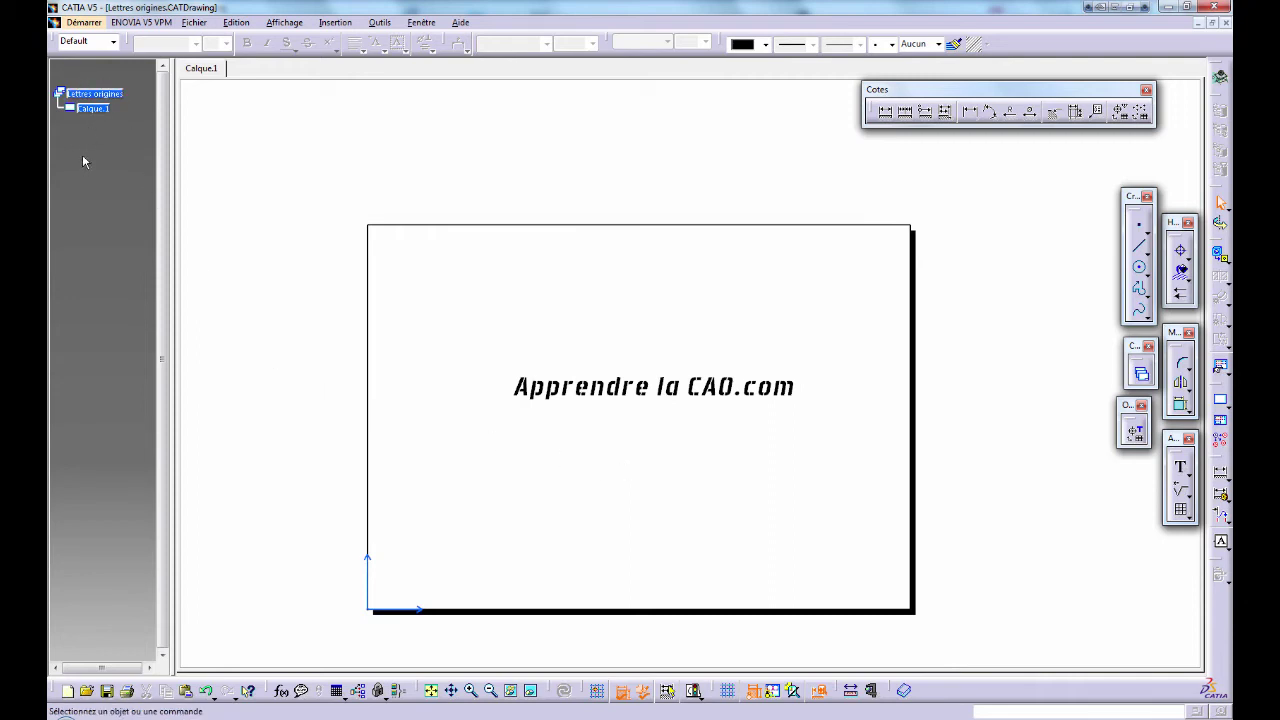
pyautogui.moveTo(85, 141); pyautogui.dragTo(90, 172, button='middle')
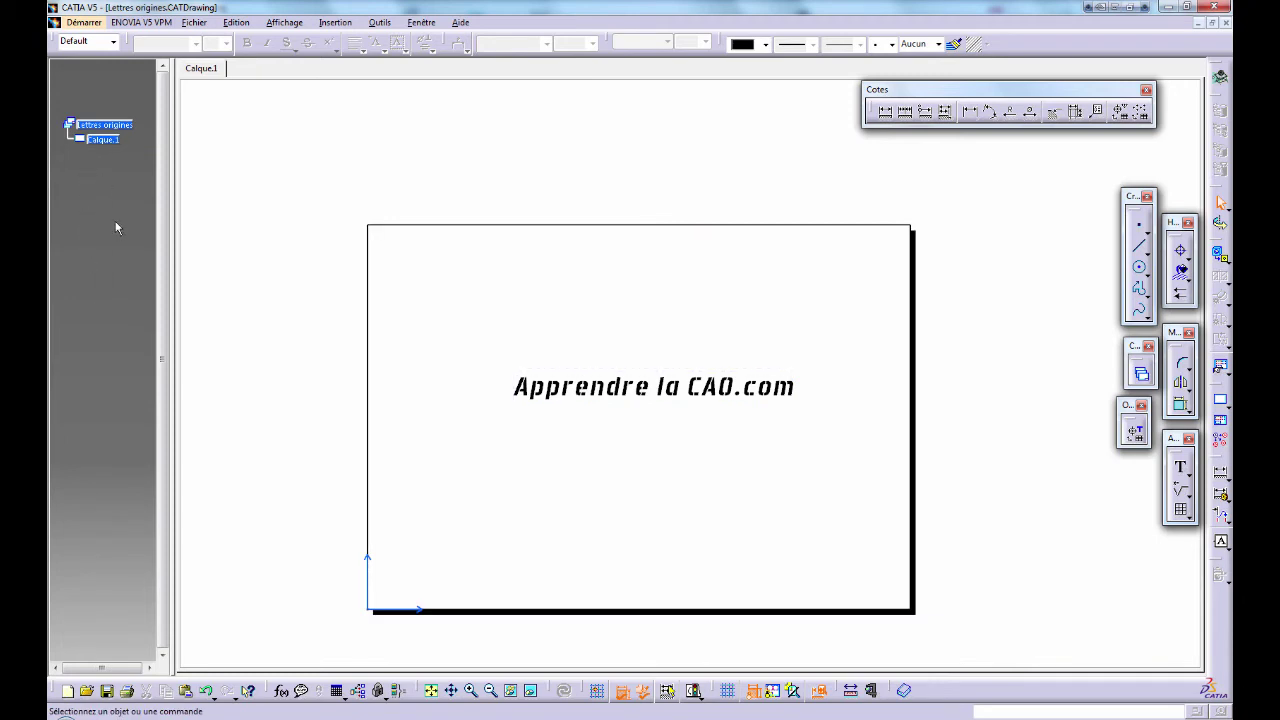
pyautogui.moveTo(97, 170); pyautogui.dragTo(107, 198, button='middle')
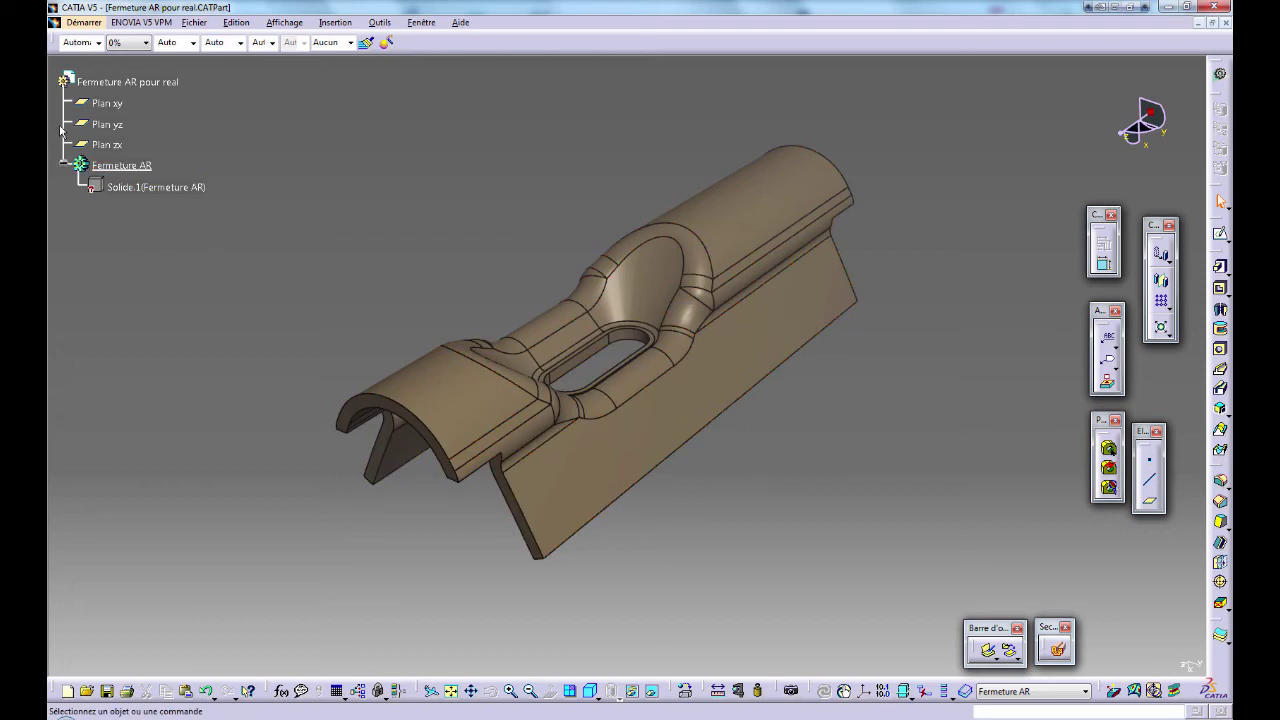
# Zoom and pan the specification tree of the Fermeture AR part until it leaves the visible area.
pyautogui.moveTo(159, 264)
pyautogui.mouseDown(button='middle')
pyautogui.moveTo(189, 303)
pyautogui.moveTo(200, 248)
pyautogui.moveTo(203, 293)
pyautogui.moveTo(180, 263)
pyautogui.moveTo(189, 251)
pyautogui.moveTo(153, 279)
pyautogui.mouseUp(button='middle')
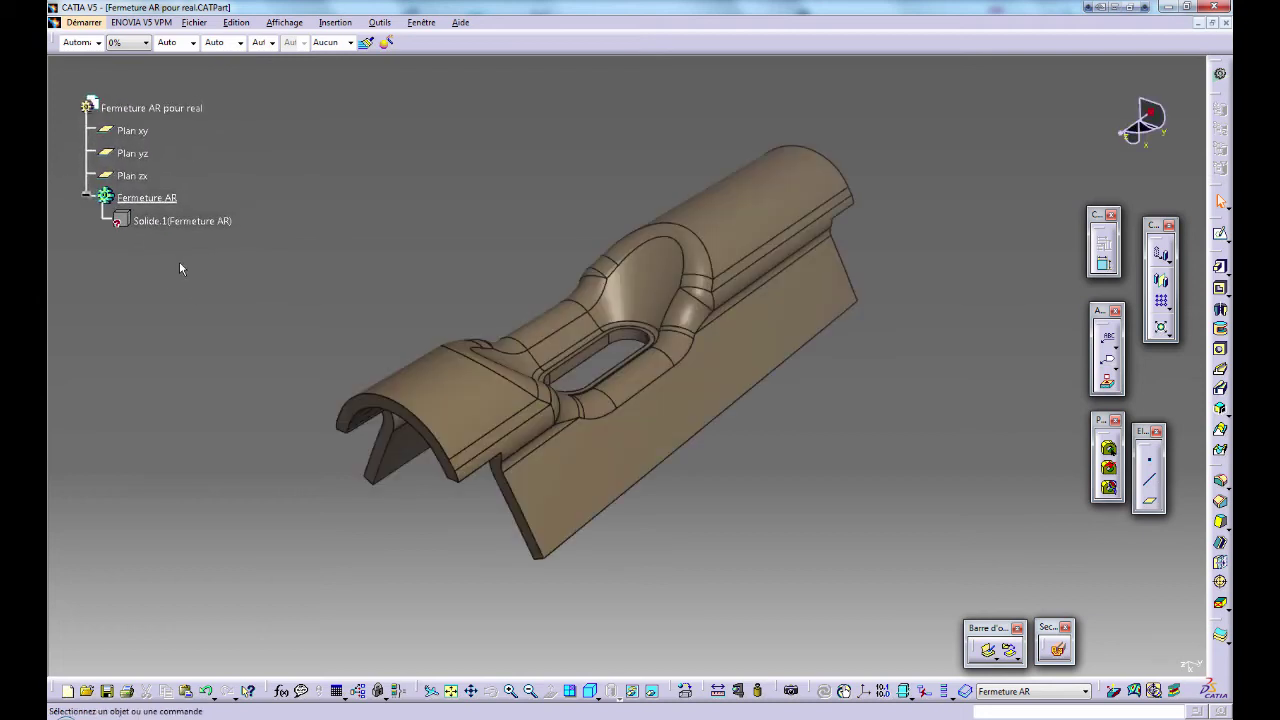
pyautogui.moveTo(179, 267); pyautogui.dragTo(312, 560, button='middle')
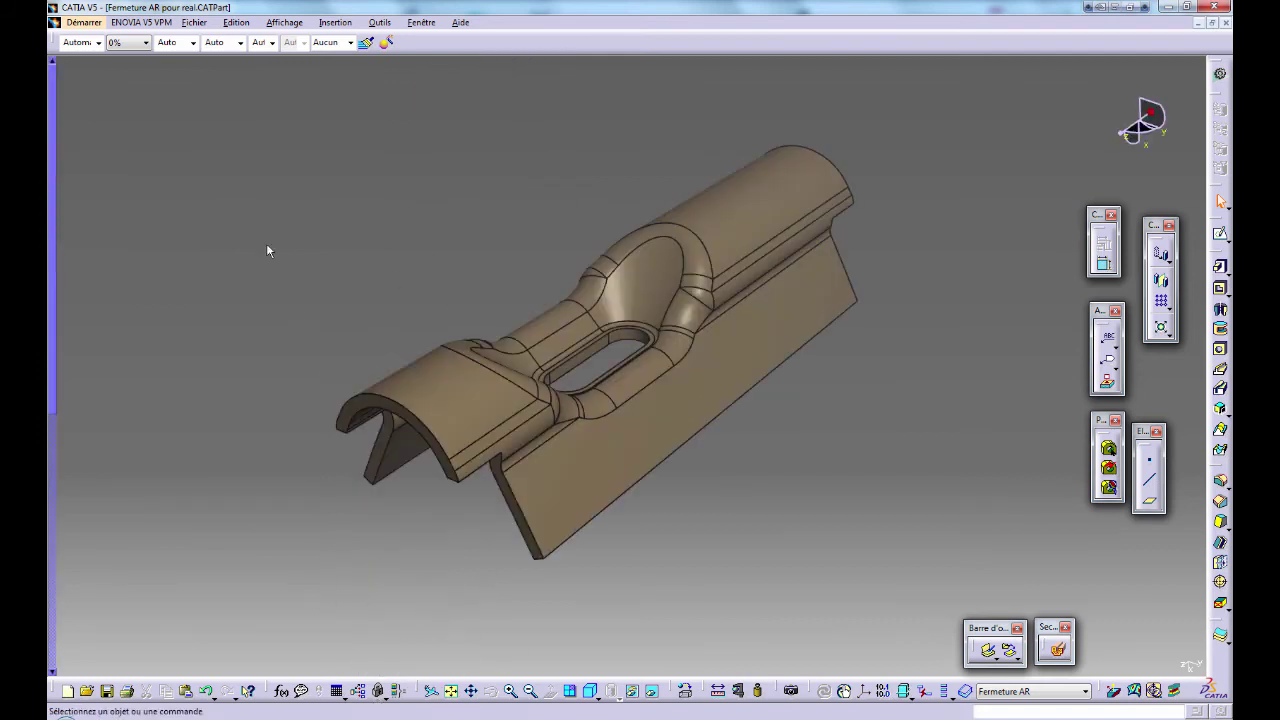
pyautogui.moveTo(267, 251); pyautogui.dragTo(259, 462, button='middle')
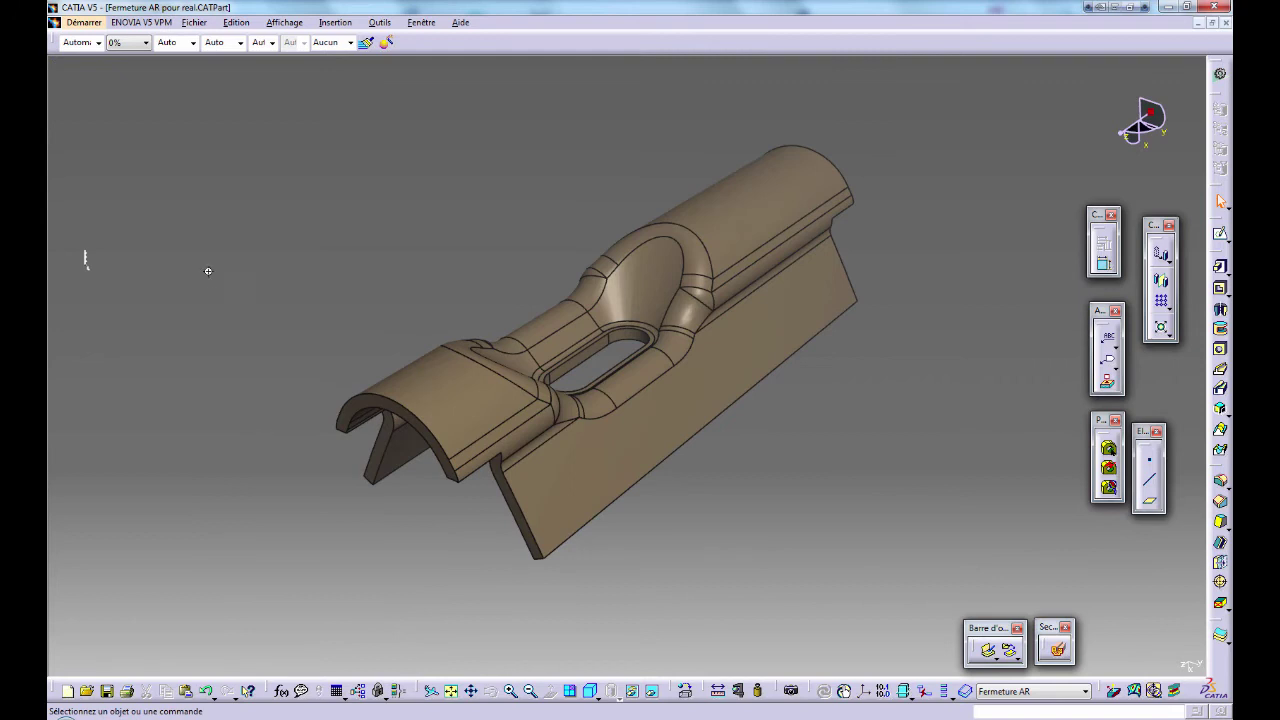
pyautogui.moveTo(208, 271); pyautogui.dragTo(103, 234, button='middle')
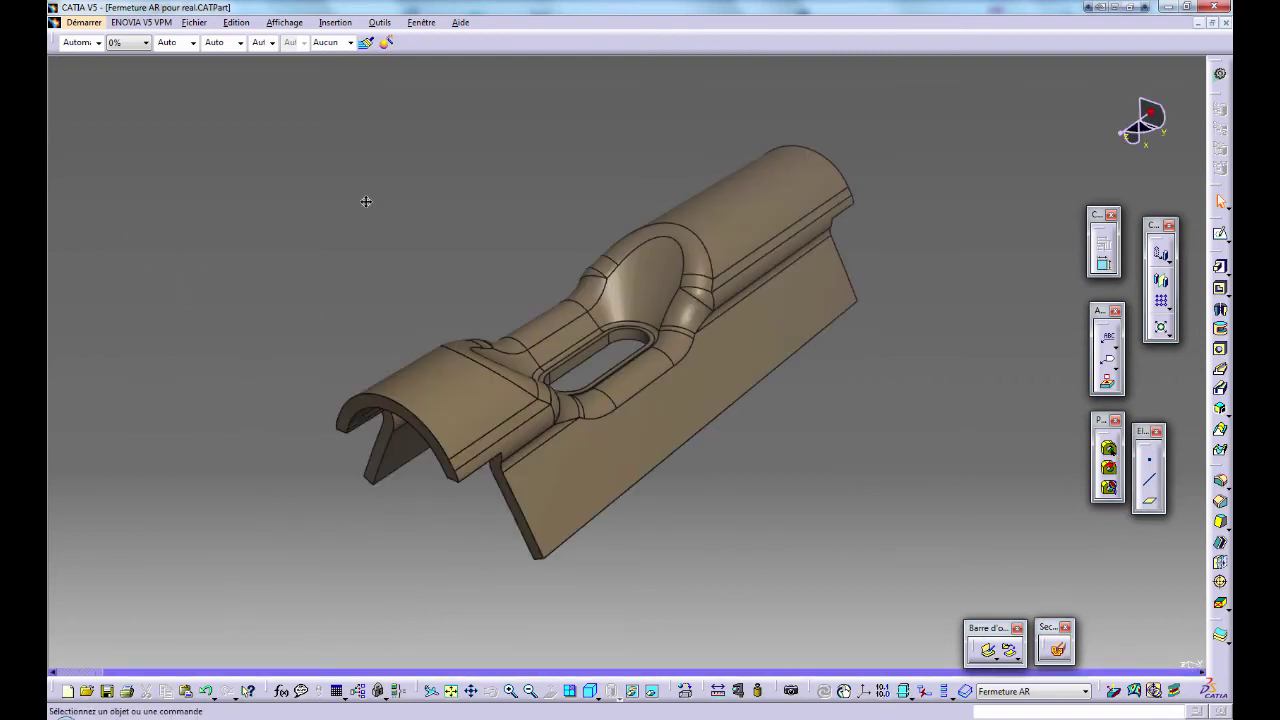
pyautogui.moveTo(263, 221); pyautogui.dragTo(220, 234, button='middle')
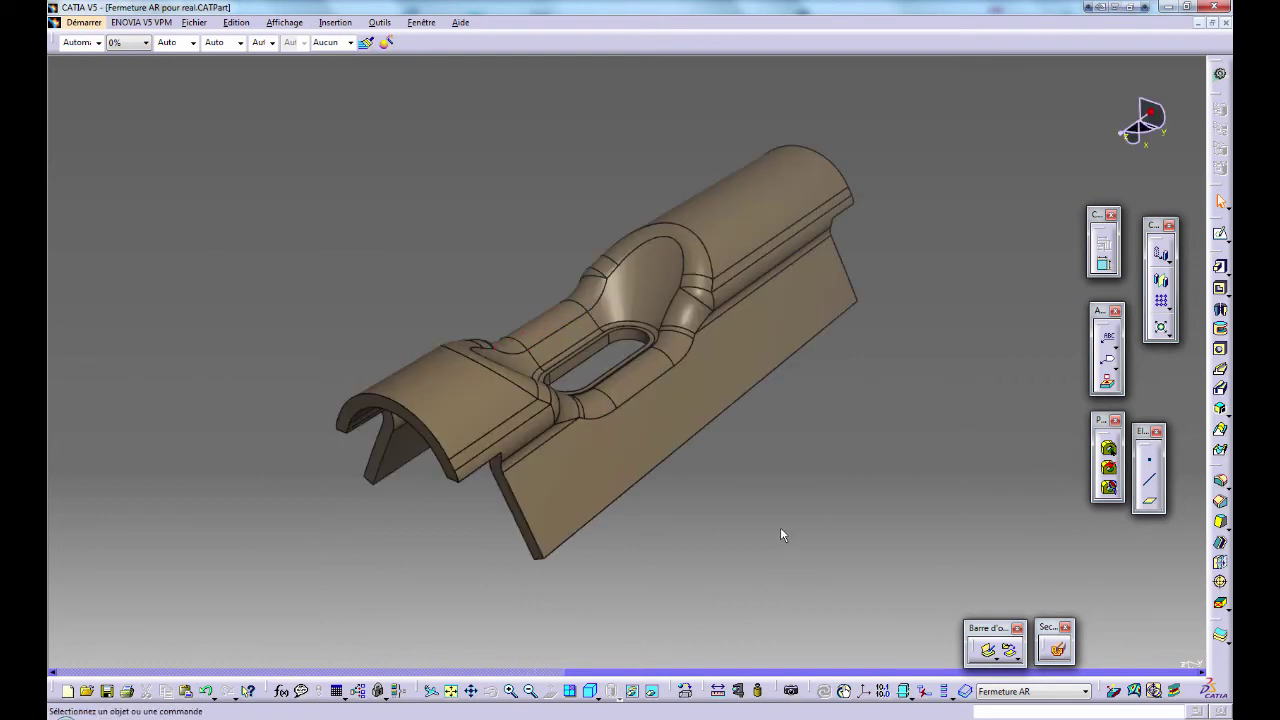
pyautogui.moveTo(578, 670); pyautogui.dragTo(472, 670)
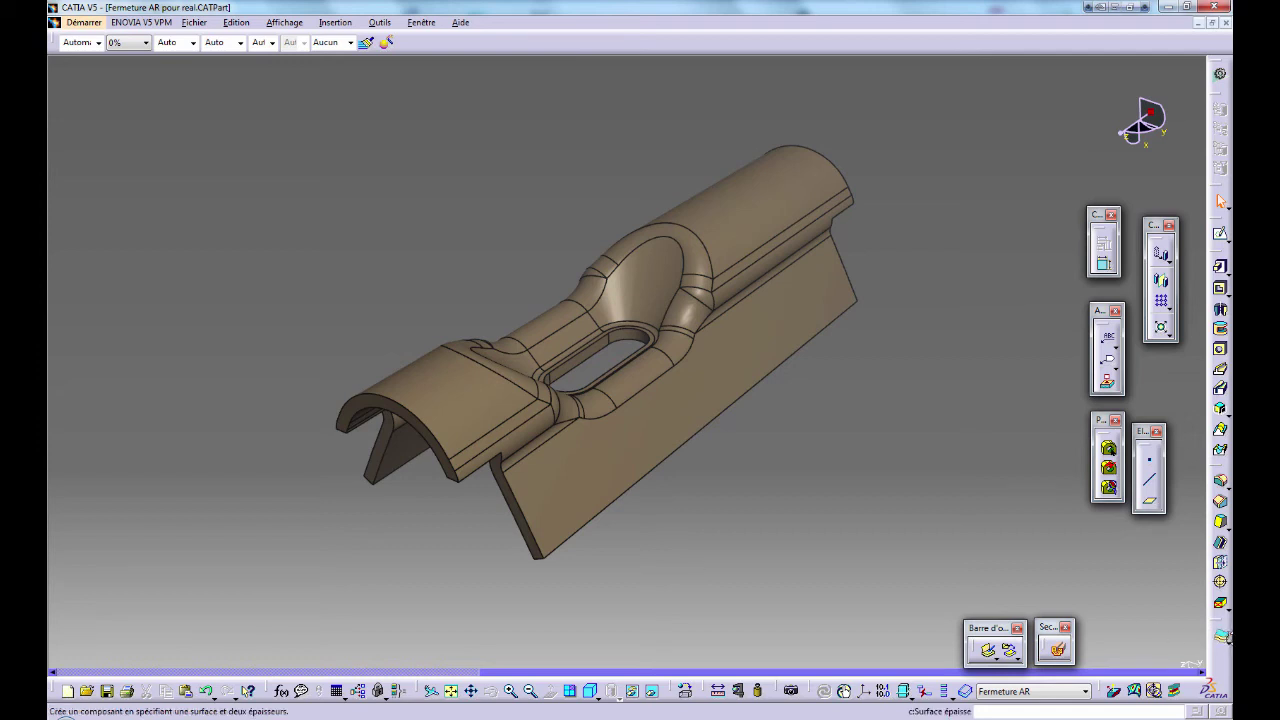
# Activate the specification tree and fit it back into the window.
pyautogui.moveTo(741, 454)
pyautogui.mouseDown(button='middle')
pyautogui.moveTo(754, 469)
pyautogui.moveTo(734, 463)
pyautogui.moveTo(721, 501)
pyautogui.moveTo(720, 457)
pyautogui.moveTo(742, 462)
pyautogui.mouseUp(button='middle')
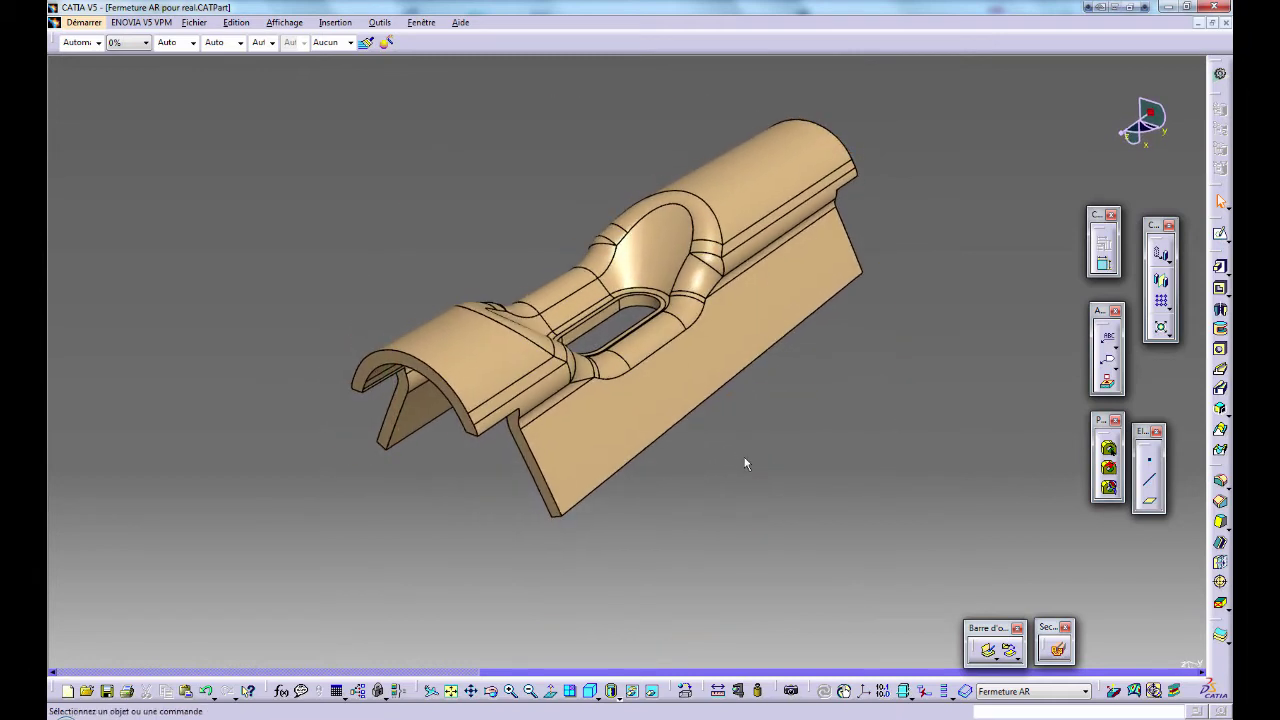
pyautogui.click(1190, 667)
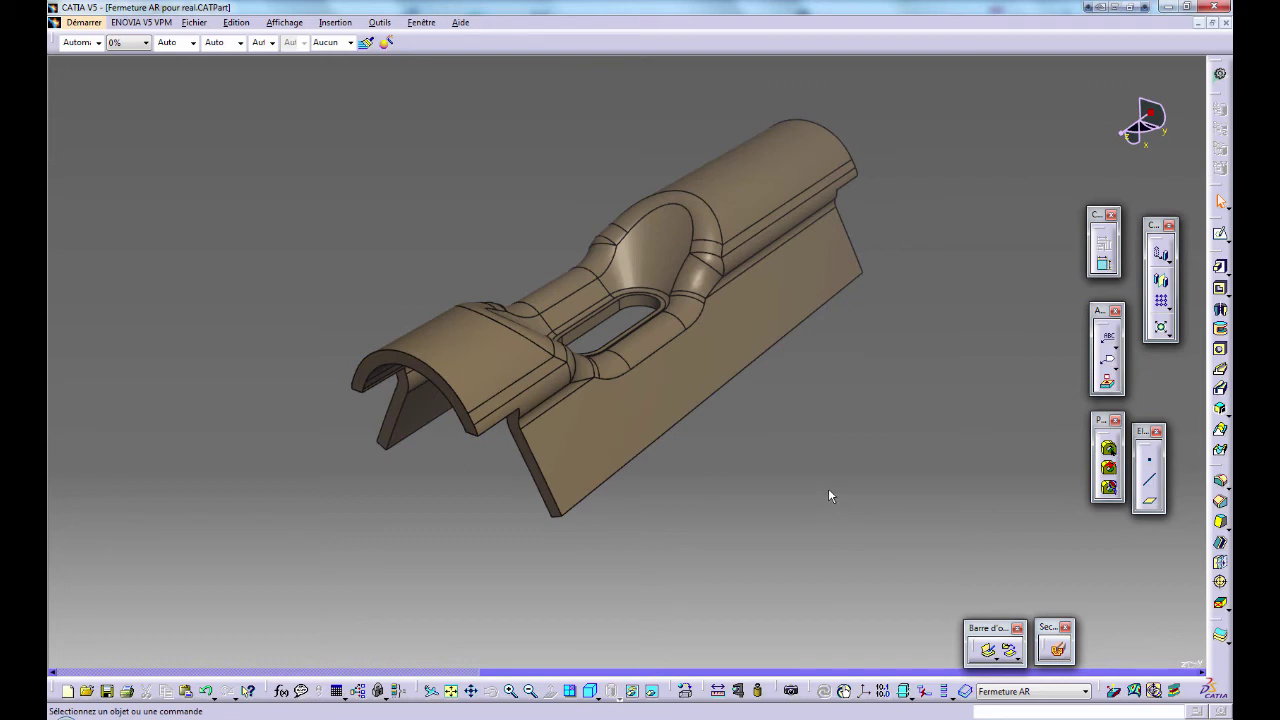
pyautogui.click(453, 692)
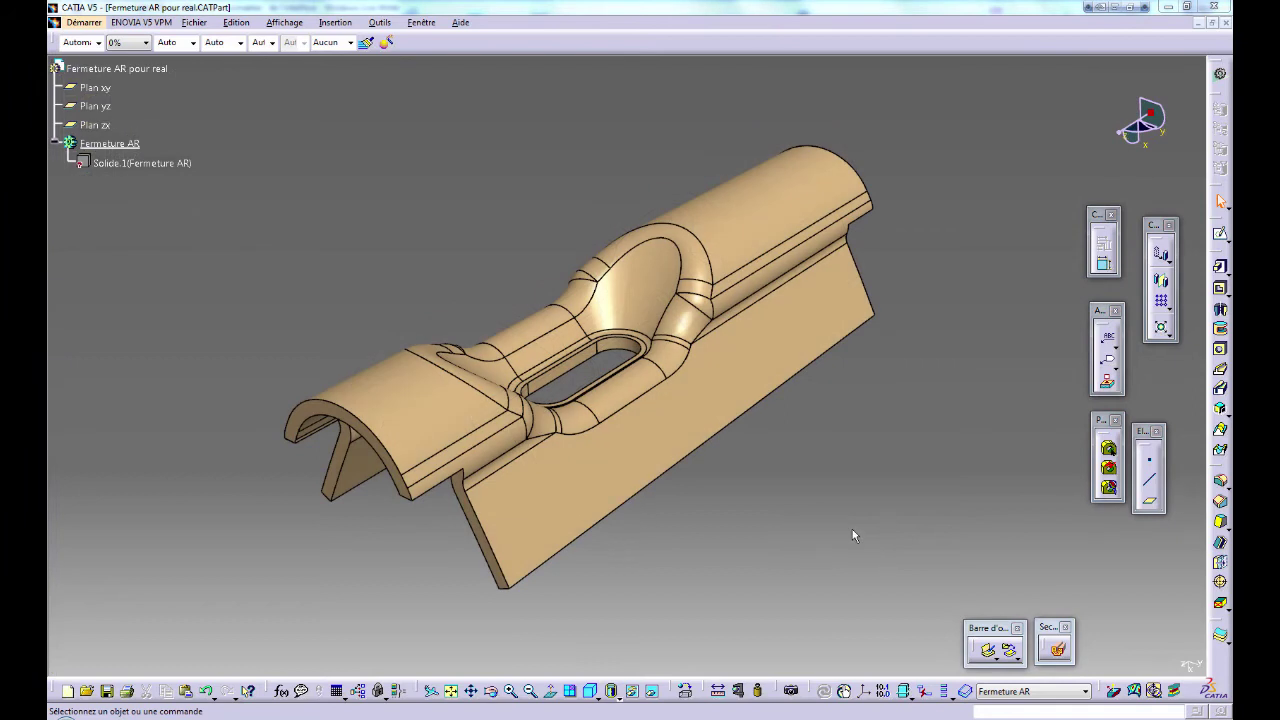
# Hide the specification tree and show it again.
pyautogui.click(847, 526)
pyautogui.press('F3')
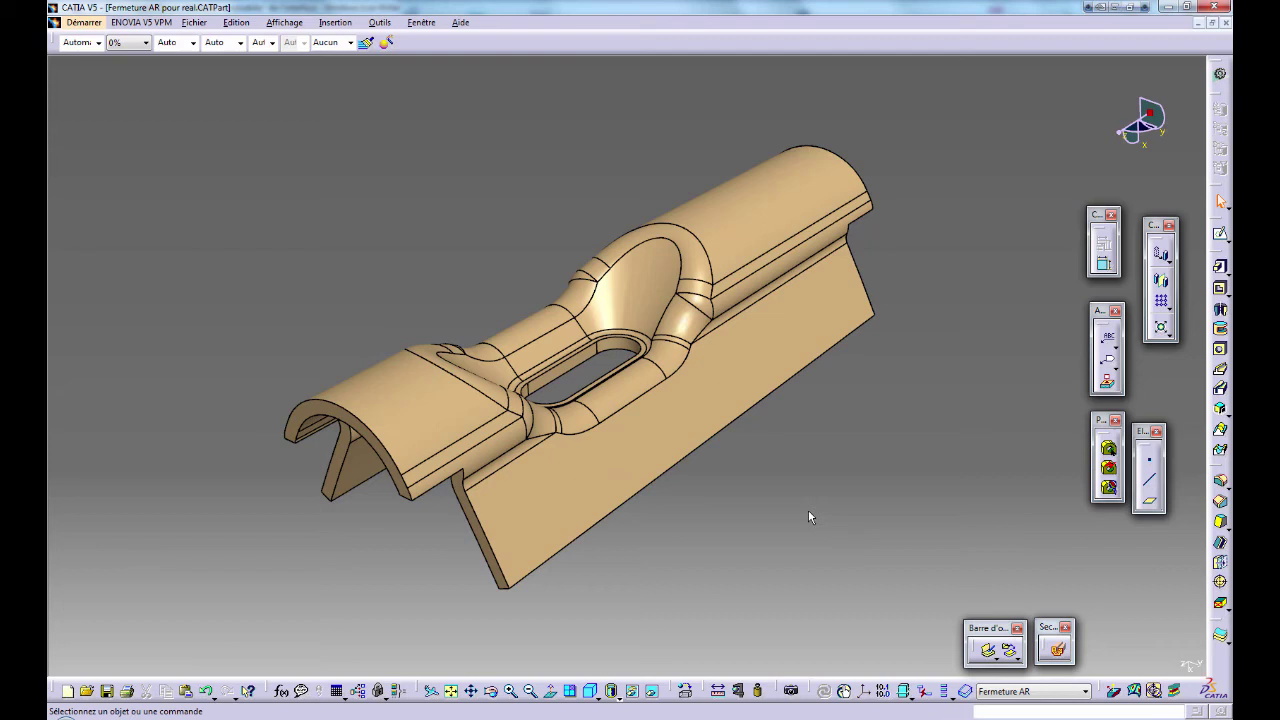
pyautogui.press('F3')
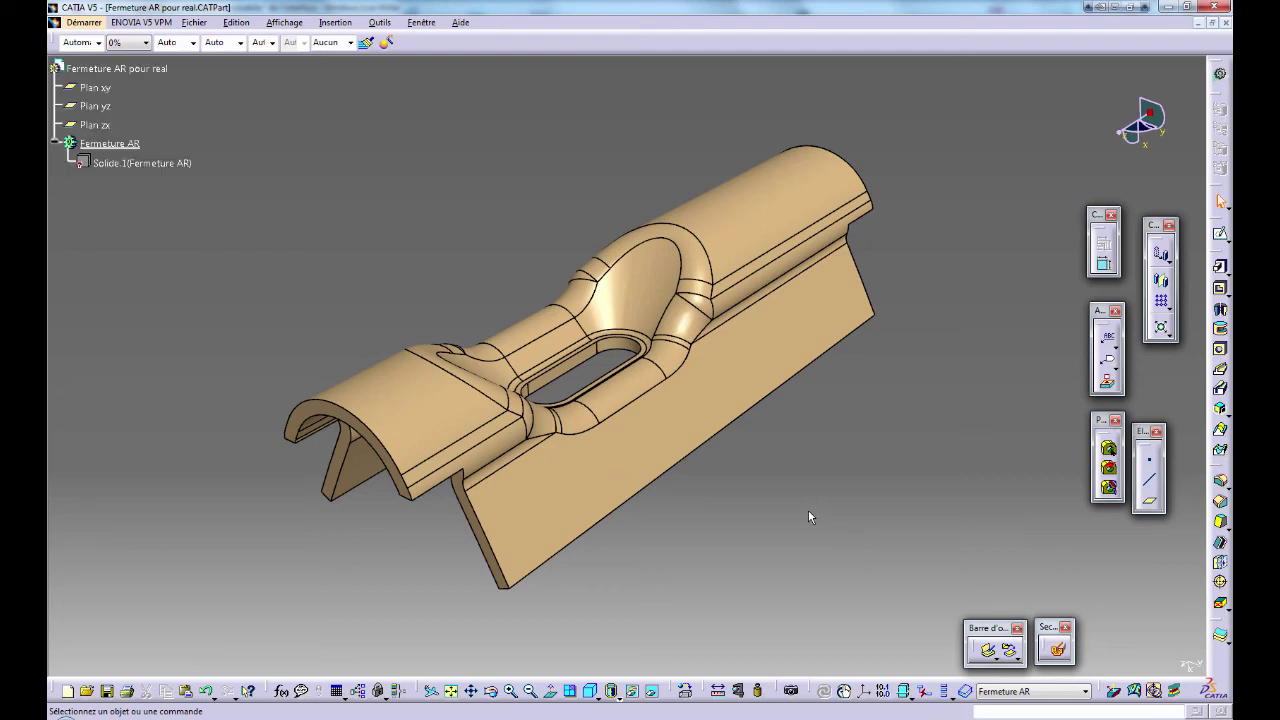
# Activate the specification tree, shift it out of view, and return view control to the part geometry.
pyautogui.click(1189, 667)
pyautogui.moveTo(394, 163); pyautogui.dragTo(223, 201, button='middle')
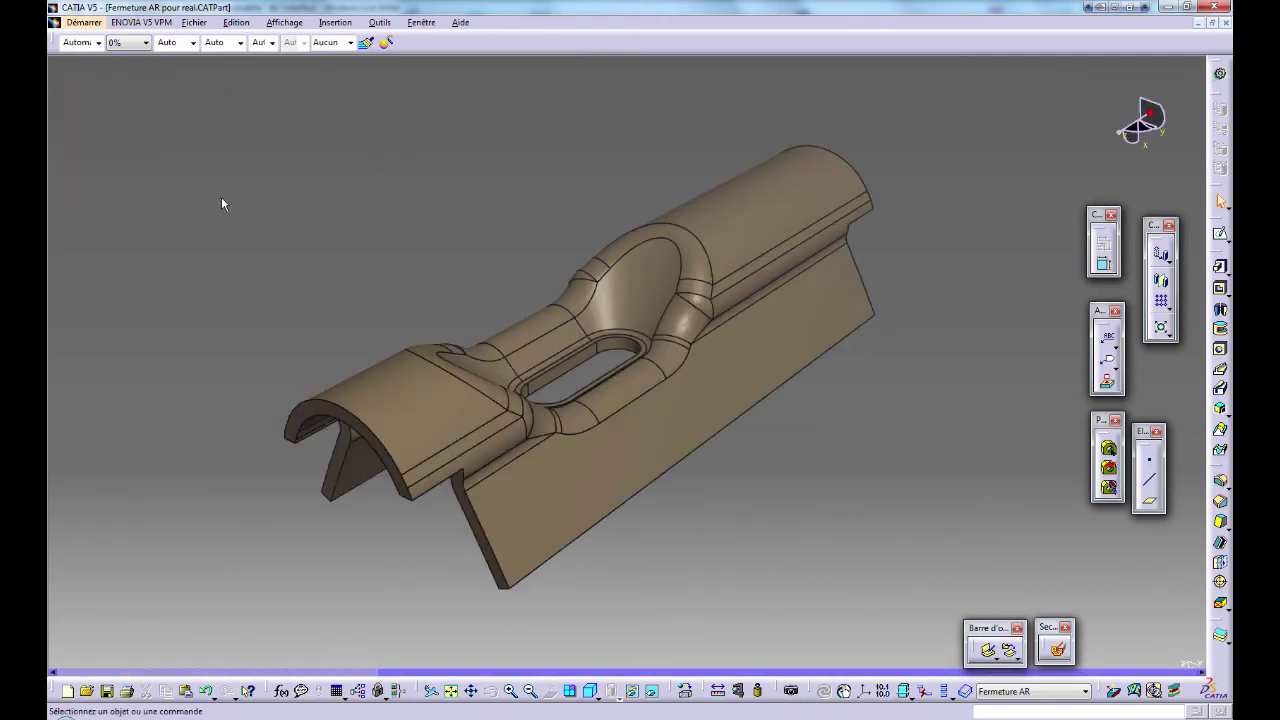
pyautogui.click(1213, 680)
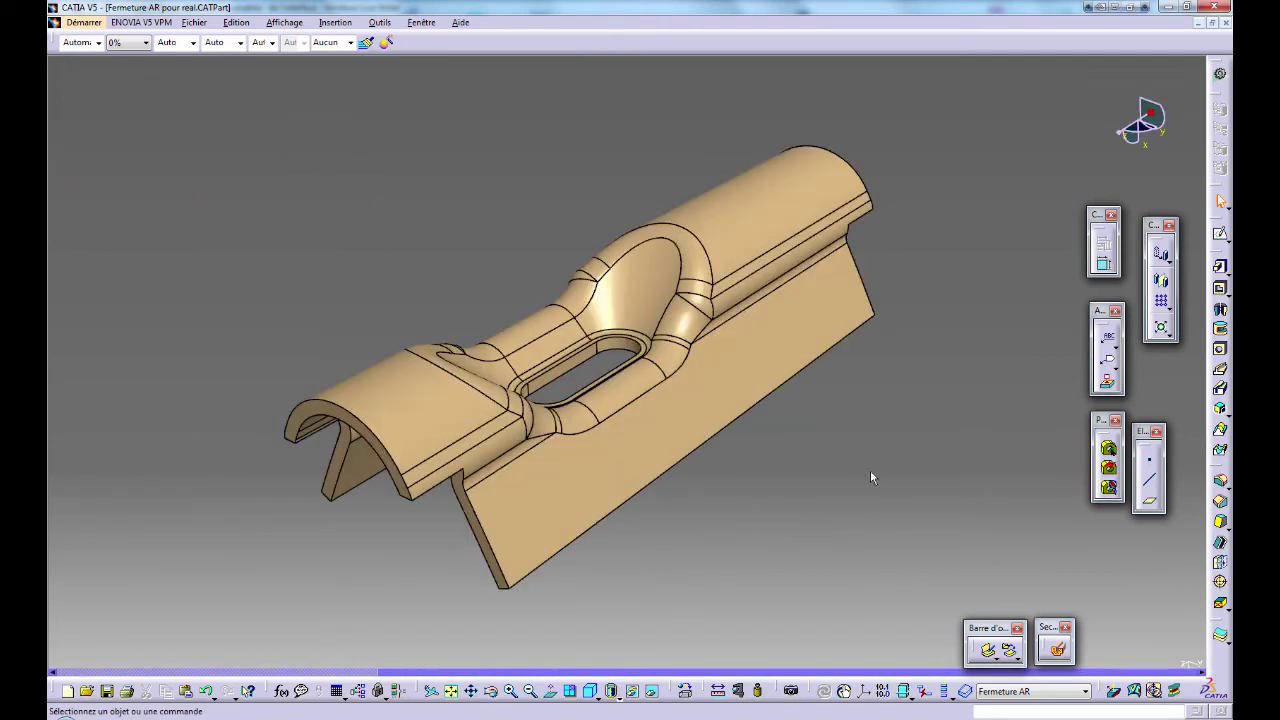
pyautogui.moveTo(870, 472); pyautogui.dragTo(811, 455, button='middle')
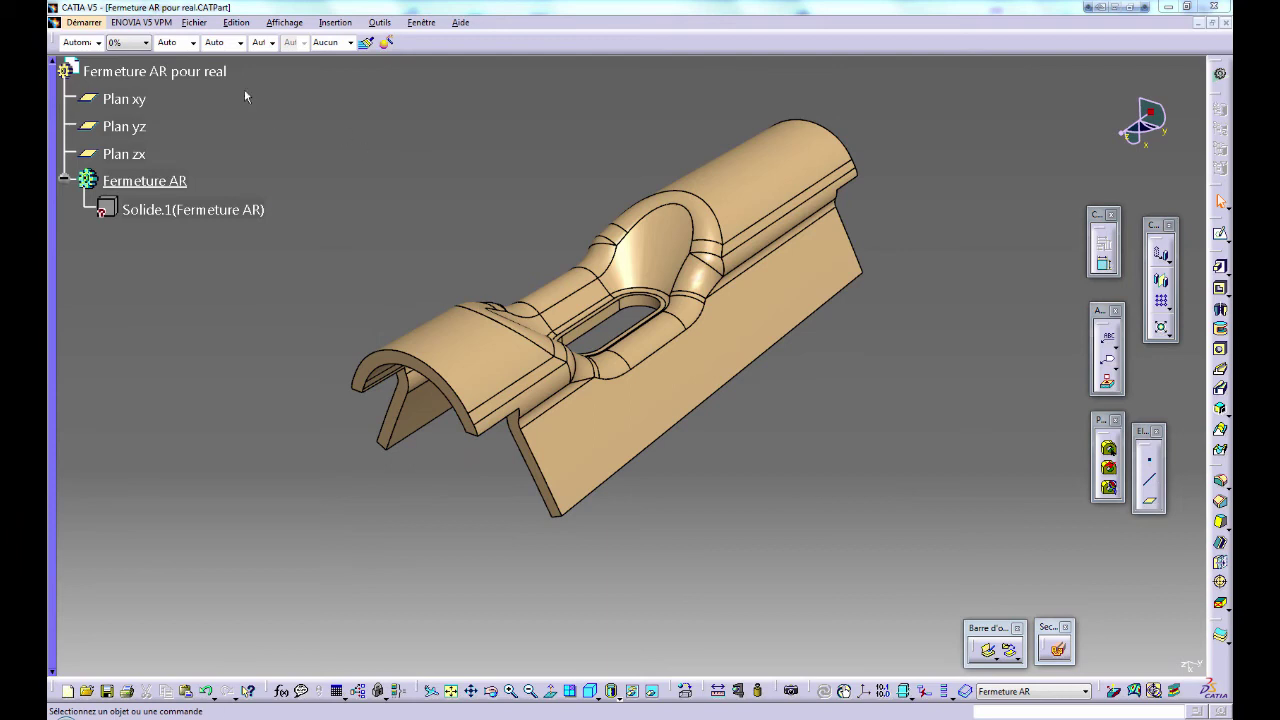
# Open the Bureau window, zoom and pan its tree of linked documents, and refit the tree.
pyautogui.click(194, 22)
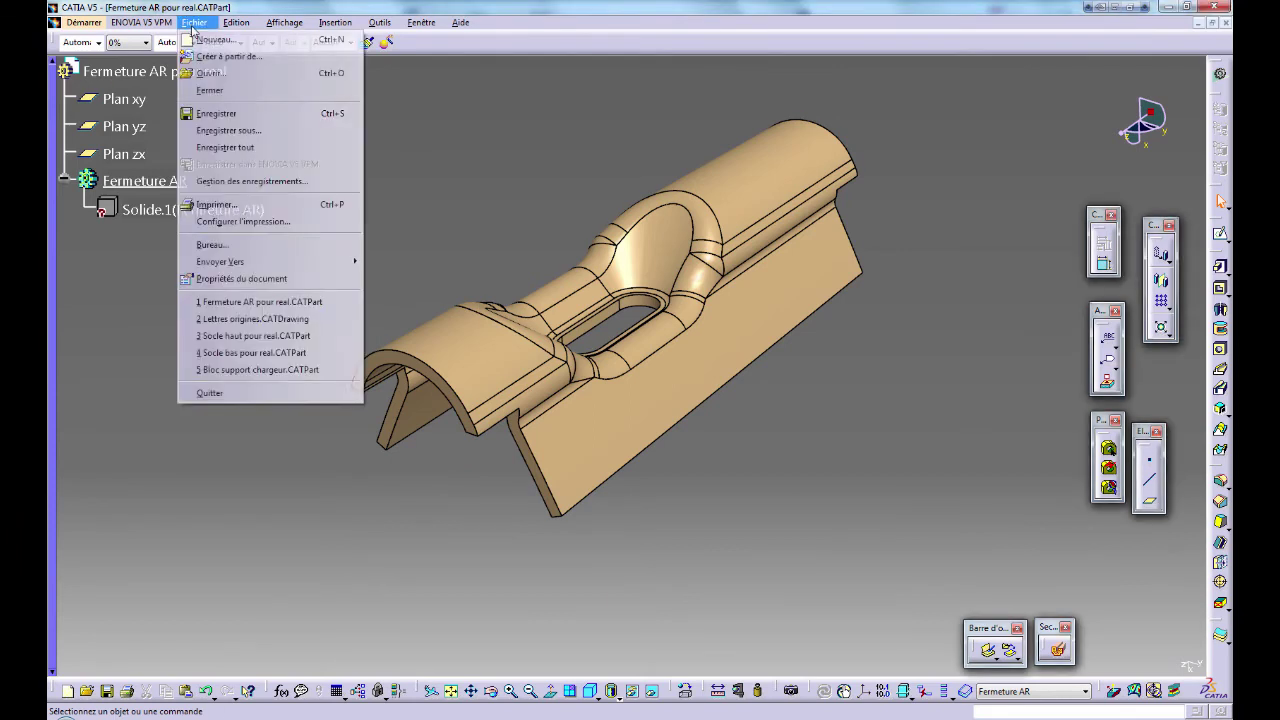
pyautogui.click(233, 246)
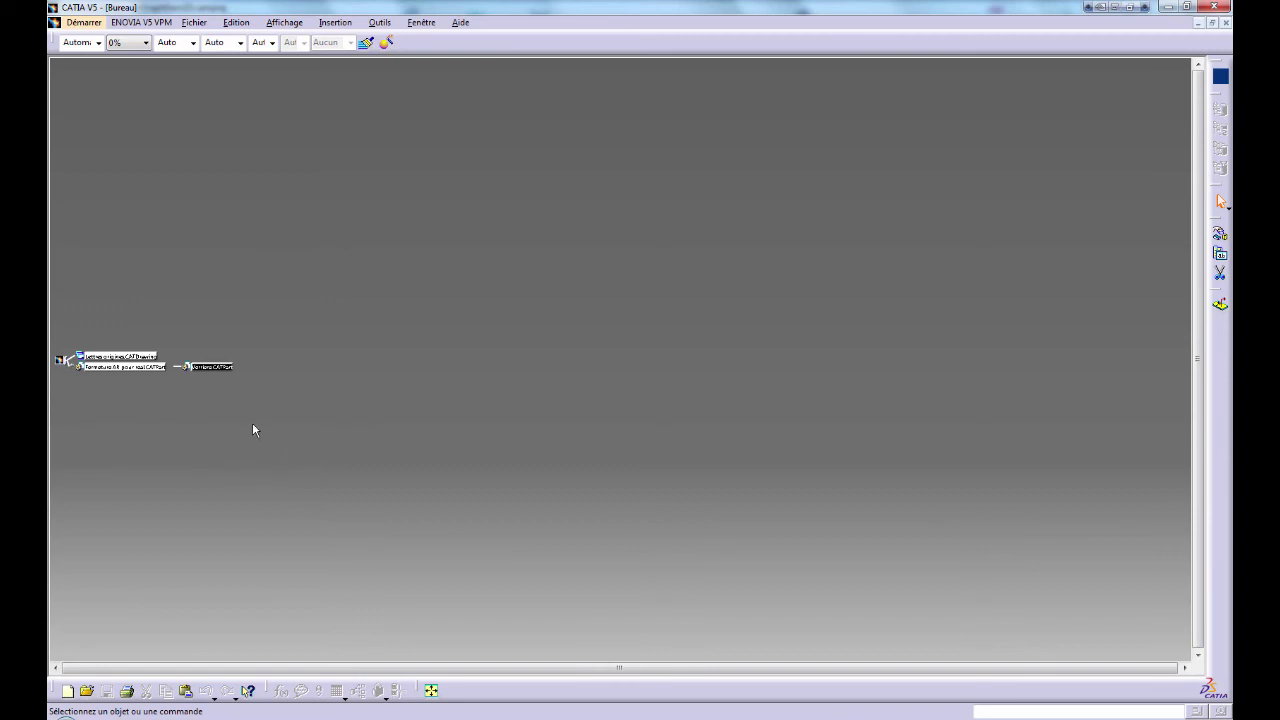
pyautogui.moveTo(253, 428); pyautogui.dragTo(646, 429, button='middle')
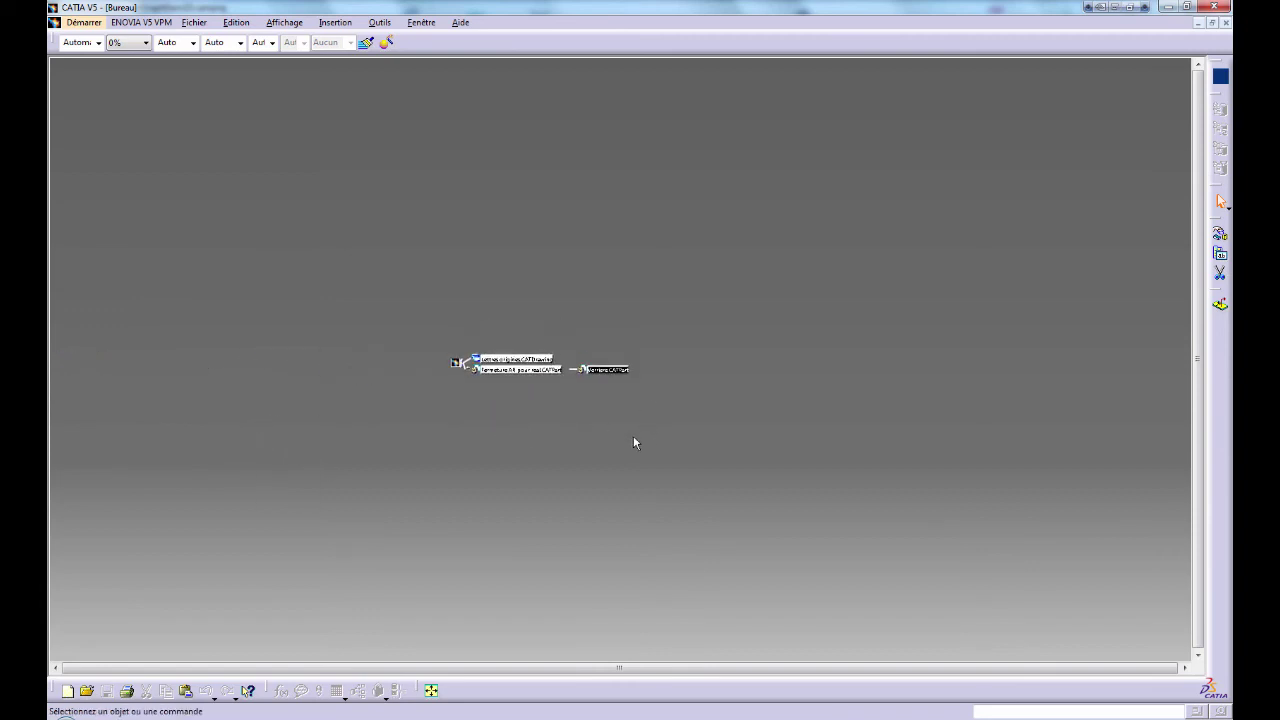
pyautogui.moveTo(516, 428); pyautogui.dragTo(575, 329, button='middle')
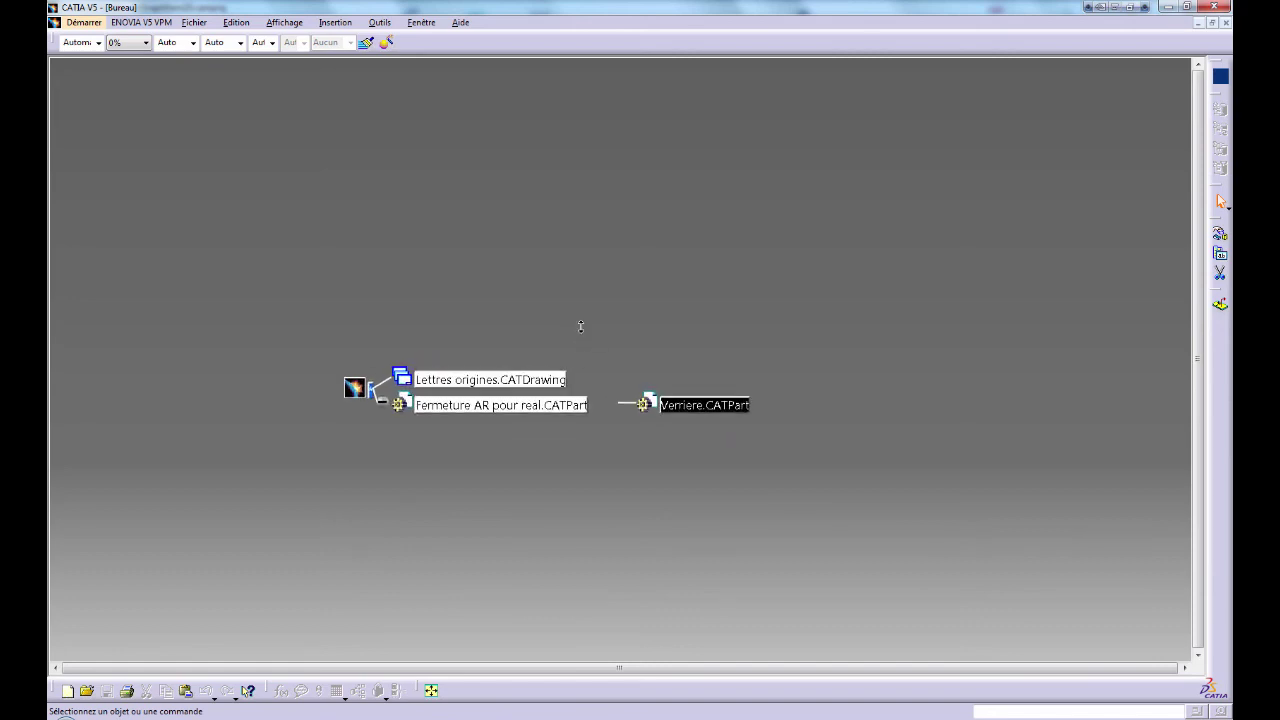
pyautogui.click(433, 693)
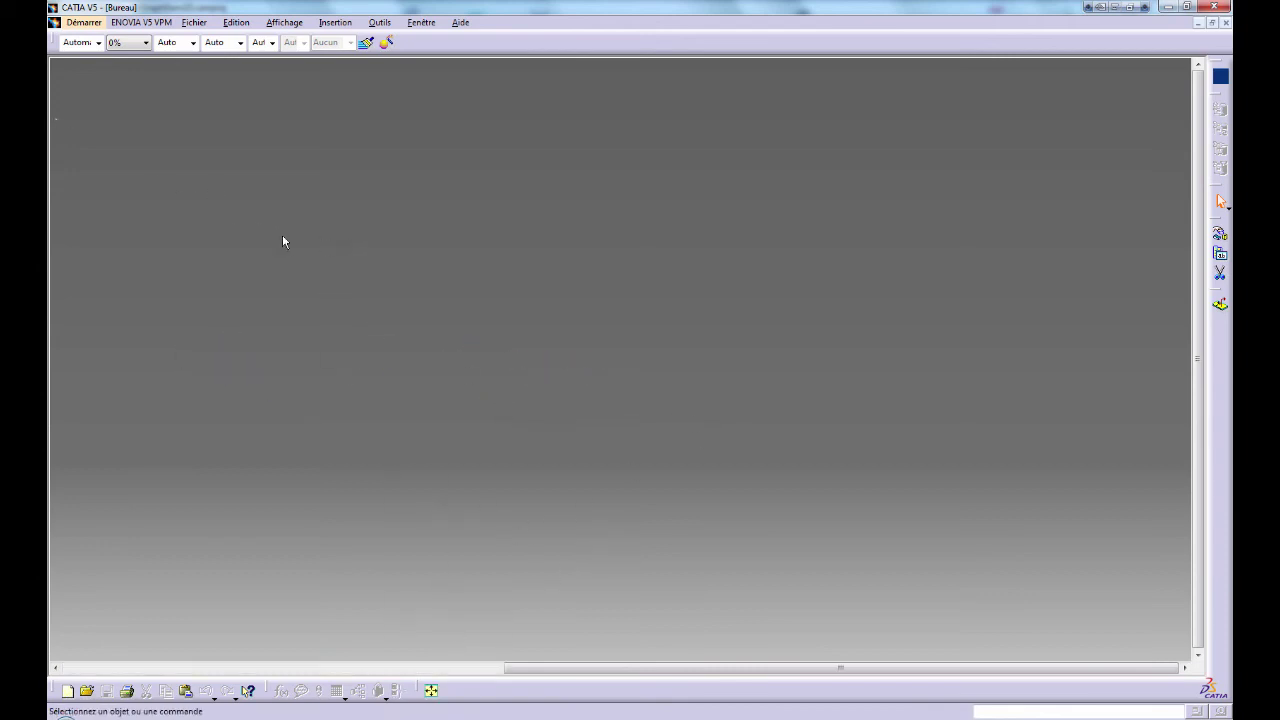
pyautogui.click(433, 690)
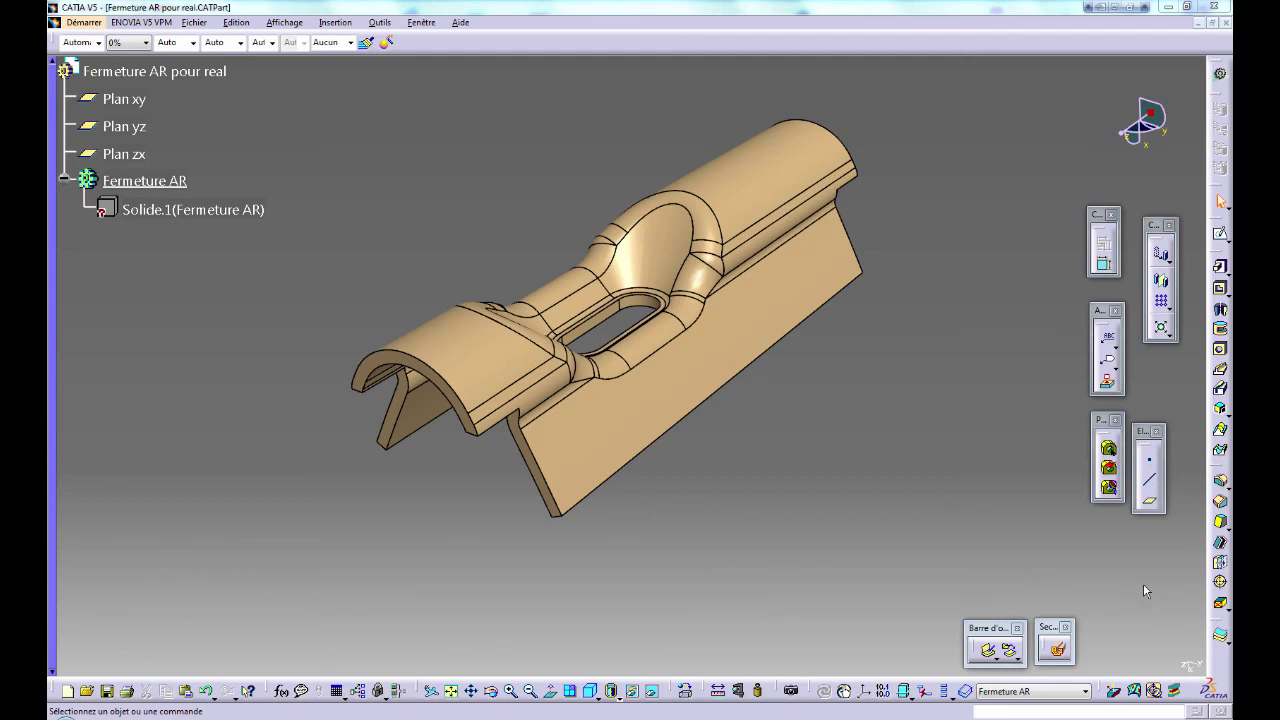
# Open the Options dialog, pan and zoom its category tree, select Analyse & Simulation, and close the dialog.
pyautogui.click(380, 22)
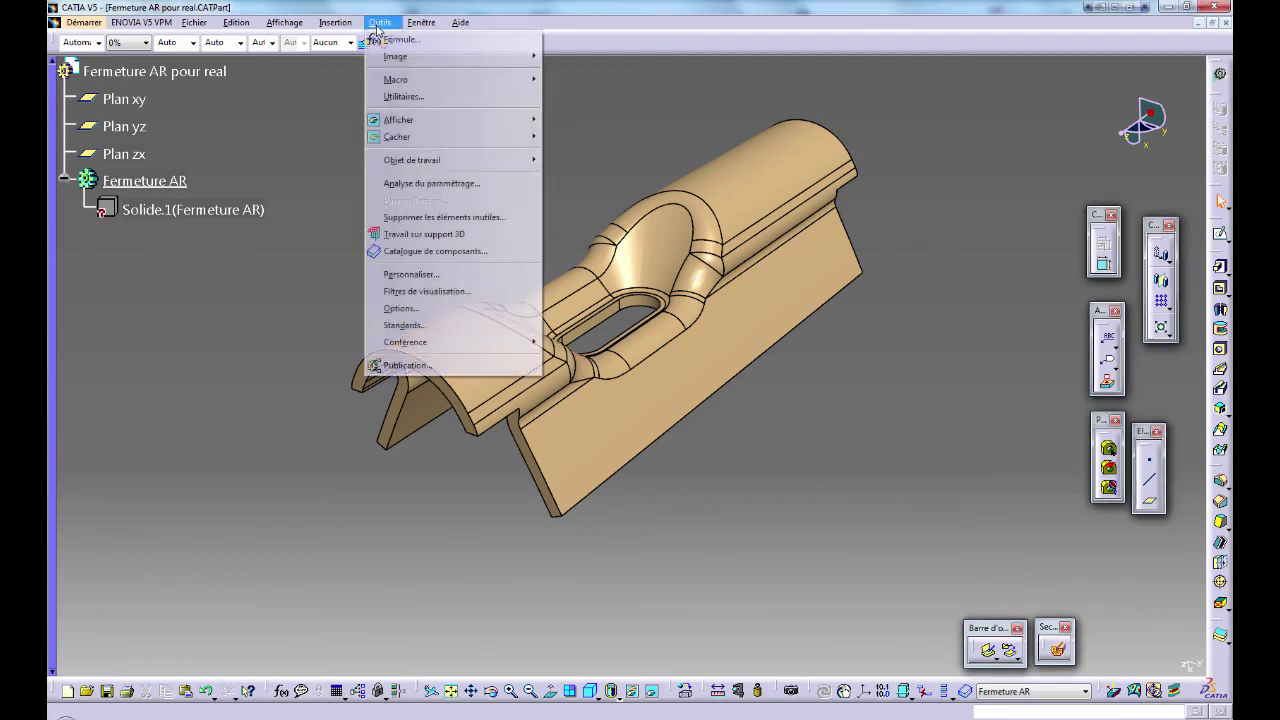
pyautogui.click(403, 312)
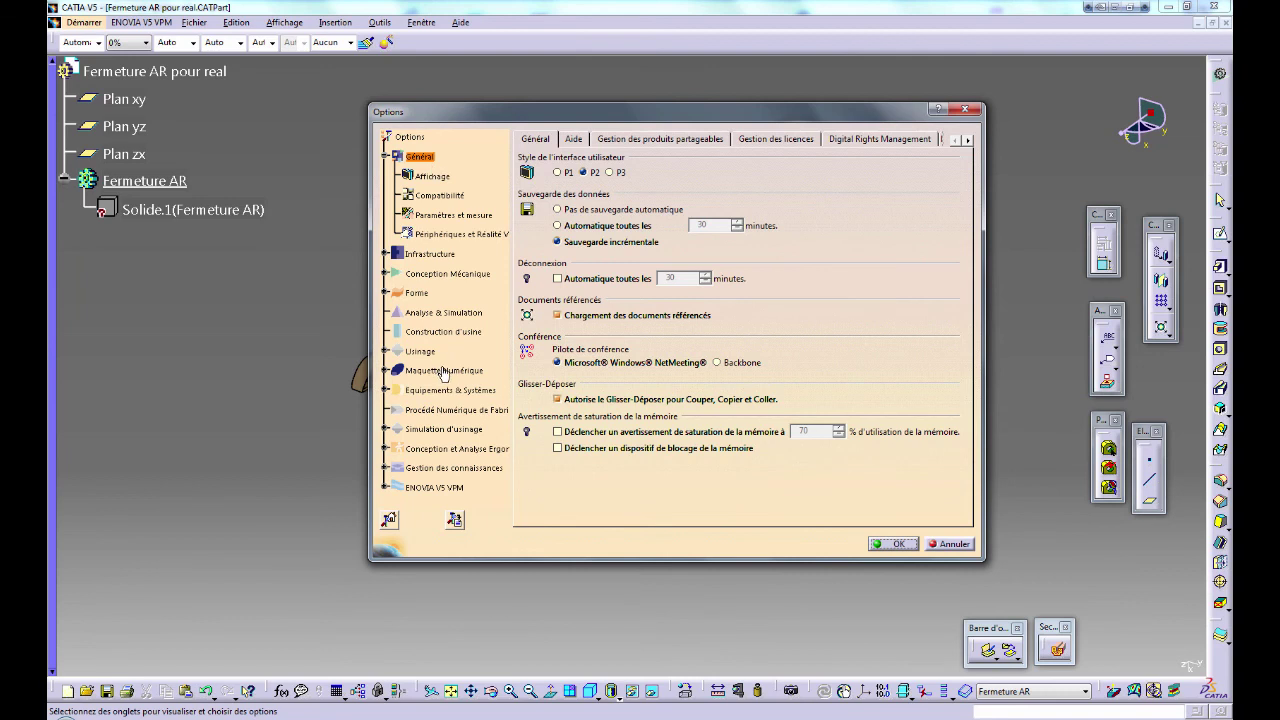
pyautogui.middleClick(441, 291)
pyautogui.moveTo(441, 292)
pyautogui.mouseDown(button='middle')
pyautogui.moveTo(486, 283)
pyautogui.moveTo(429, 281)
pyautogui.moveTo(457, 289)
pyautogui.moveTo(446, 365)
pyautogui.moveTo(452, 273)
pyautogui.mouseUp(button='middle')
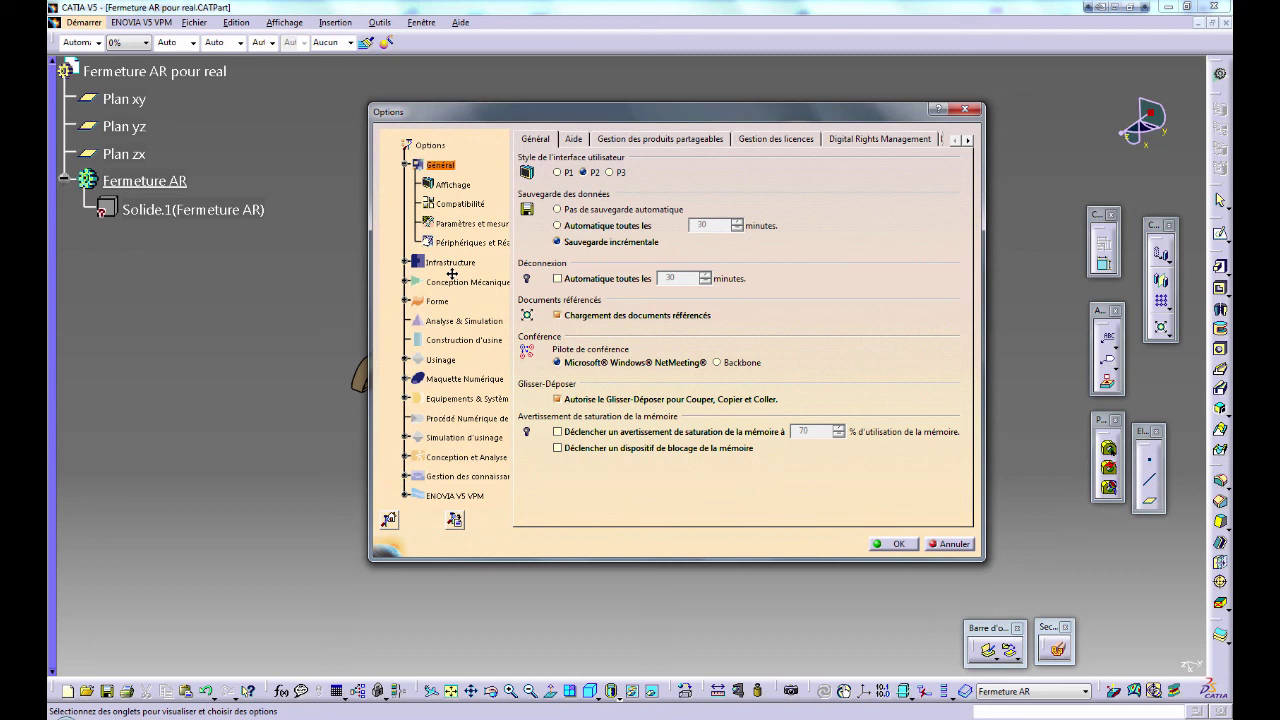
pyautogui.moveTo(452, 273); pyautogui.dragTo(452, 283, button='middle')
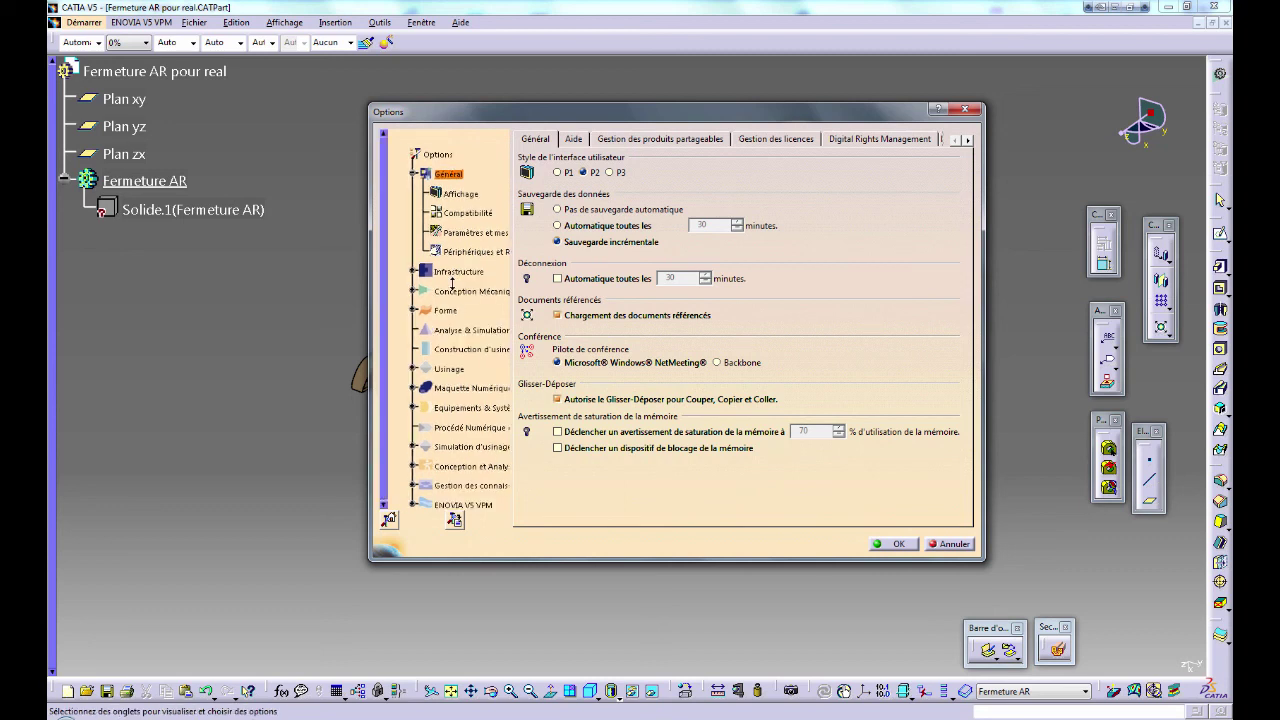
pyautogui.moveTo(452, 284); pyautogui.dragTo(460, 255, button='middle')
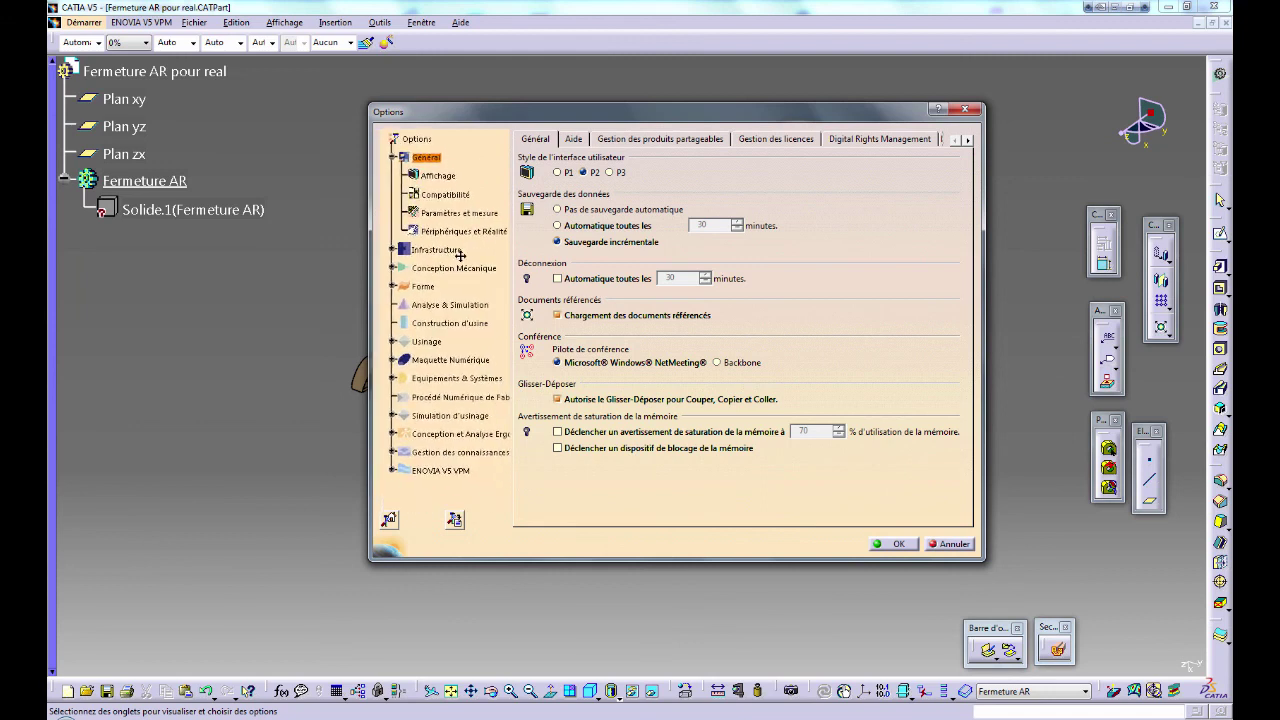
pyautogui.click(448, 305)
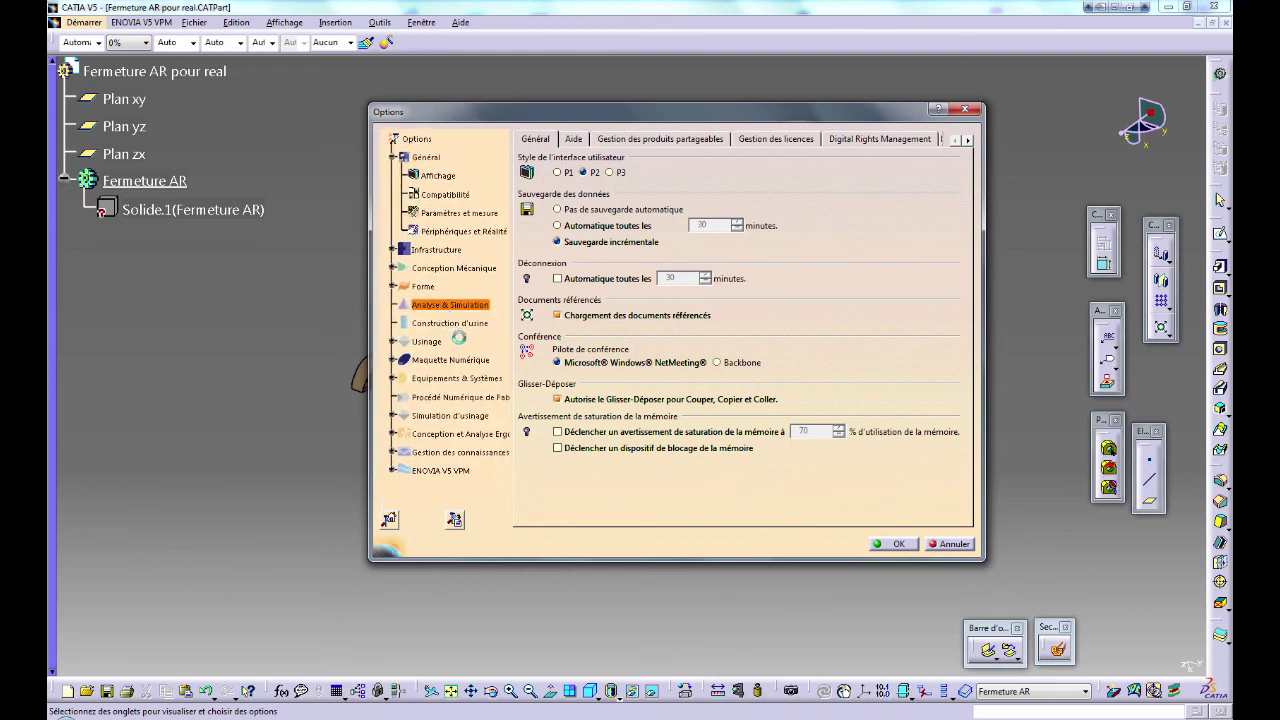
pyautogui.click(897, 543)
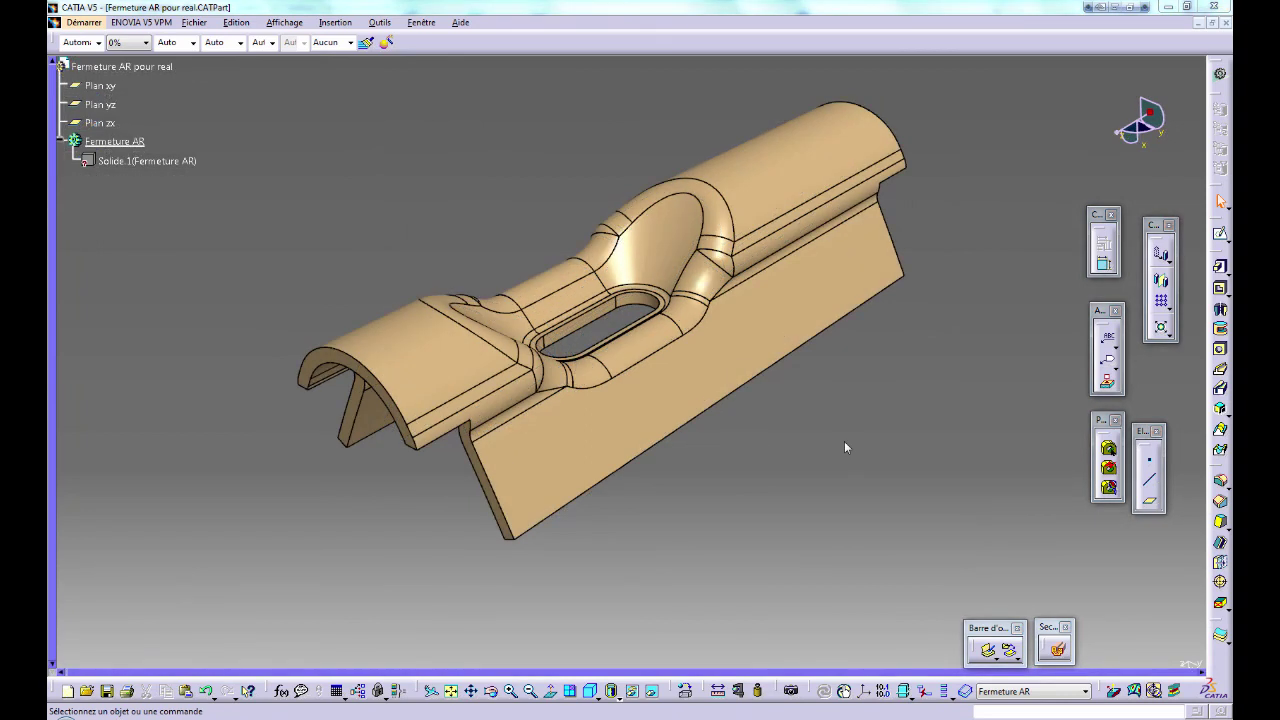